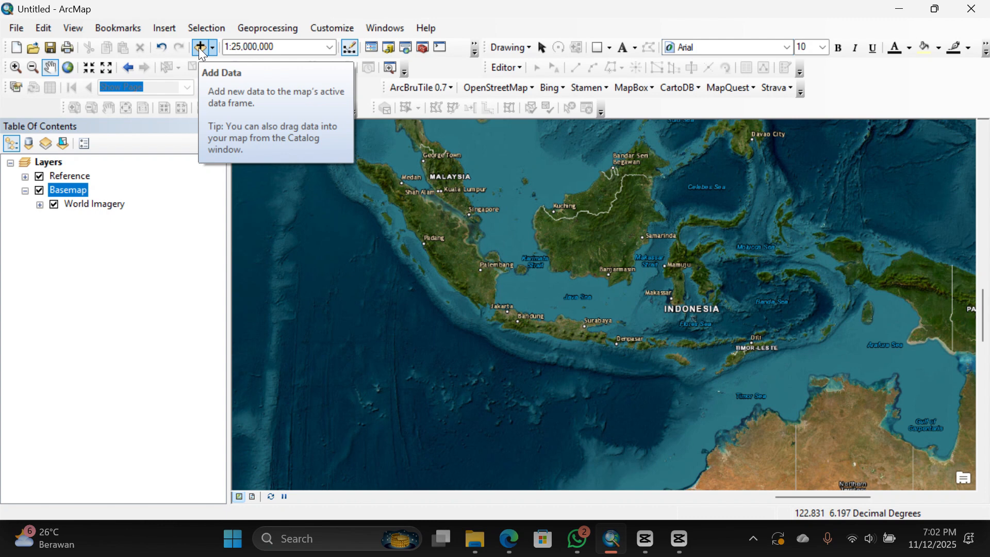
- Examine the Indonesian archipelago on the World Imagery basemap
{"action": "left_click", "coordinate": [212, 48]}
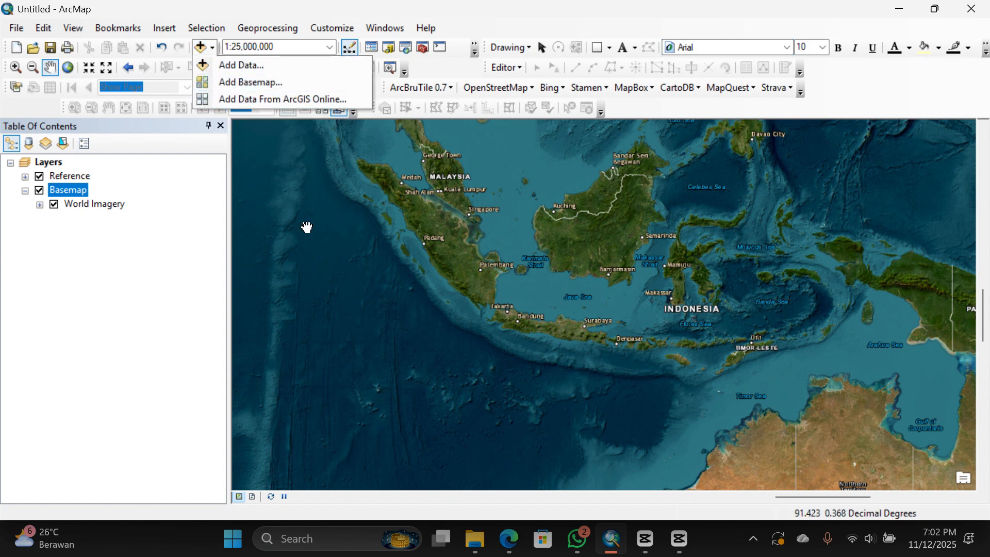
{"action": "left_click_drag", "start_coordinate": [337, 239], "coordinate": [491, 263]}
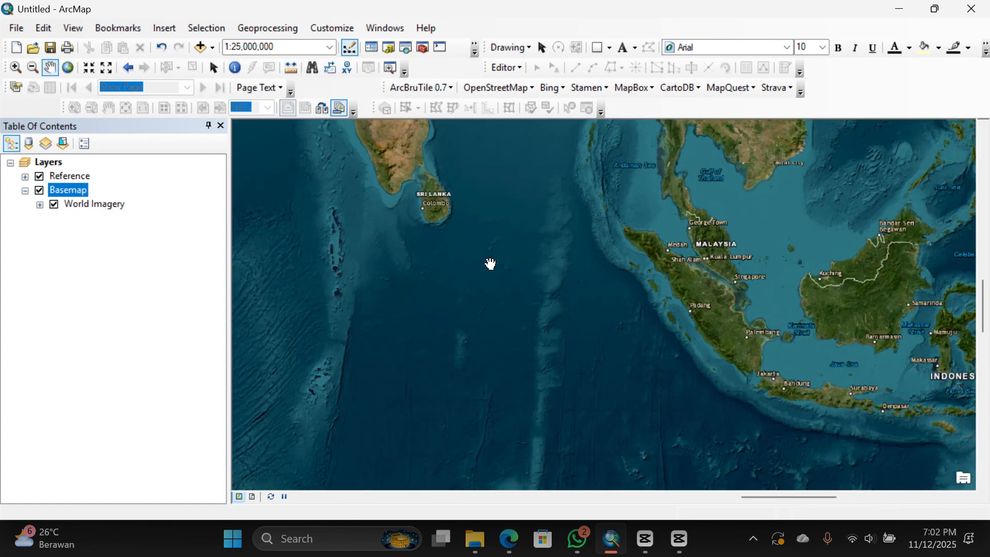
{"action": "left_click_drag", "start_coordinate": [708, 323], "coordinate": [639, 310]}
{"action": "scroll", "coordinate": [638, 310], "scroll_direction": "up", "scroll_amount": 1}
{"action": "scroll", "coordinate": [638, 310], "scroll_direction": "down", "scroll_amount": 2}
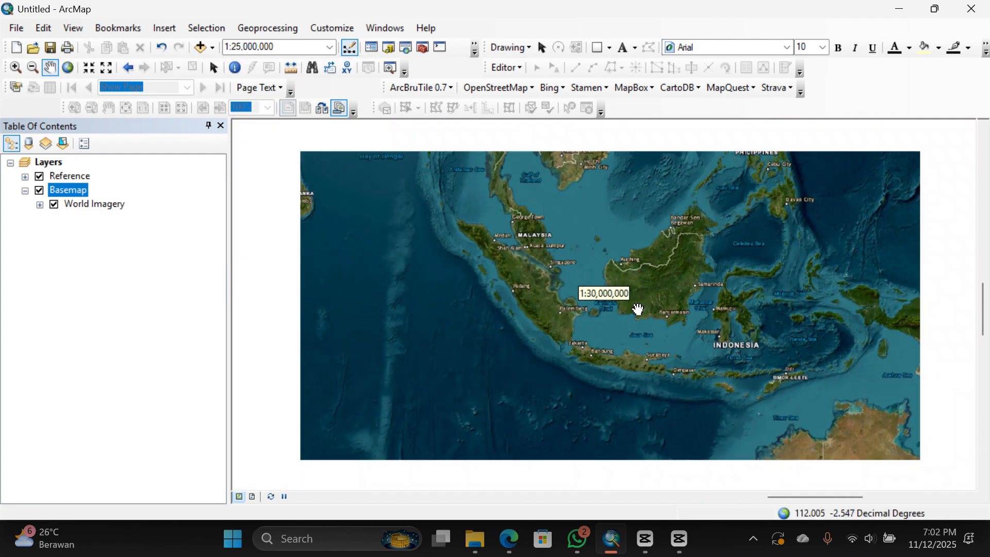
{"action": "scroll", "coordinate": [644, 312], "scroll_direction": "down", "scroll_amount": 1}
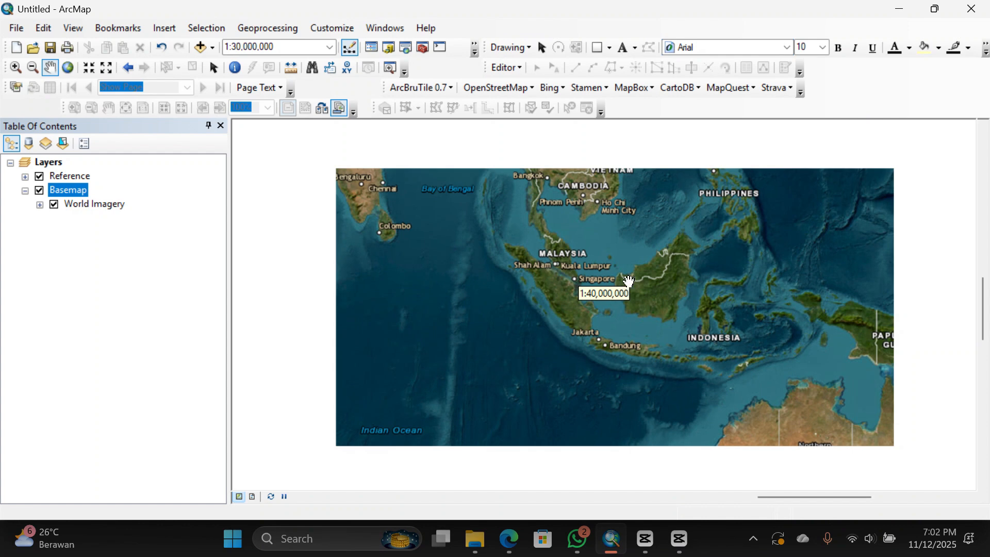
{"action": "scroll", "coordinate": [633, 251], "scroll_direction": "up", "scroll_amount": 1}
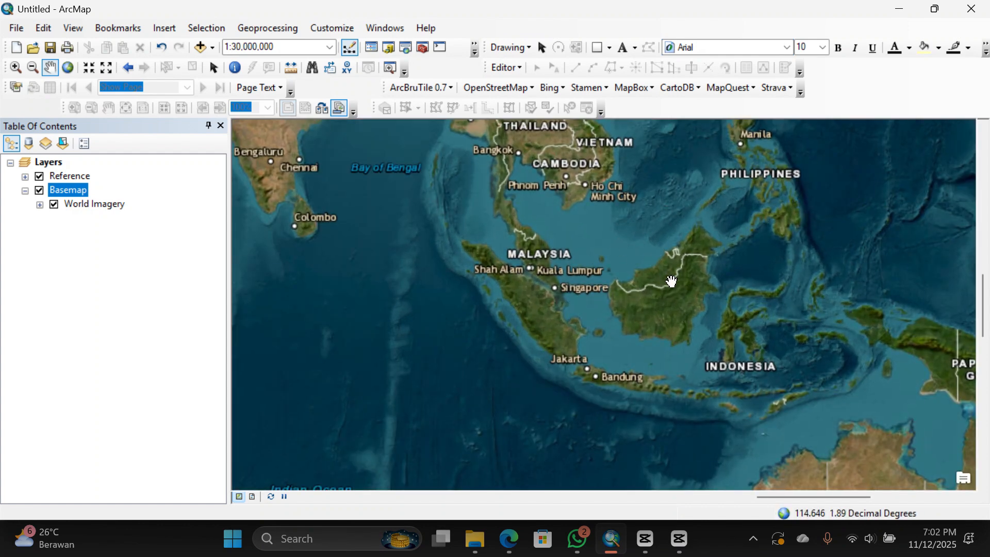
{"action": "left_click_drag", "start_coordinate": [643, 285], "coordinate": [588, 286]}
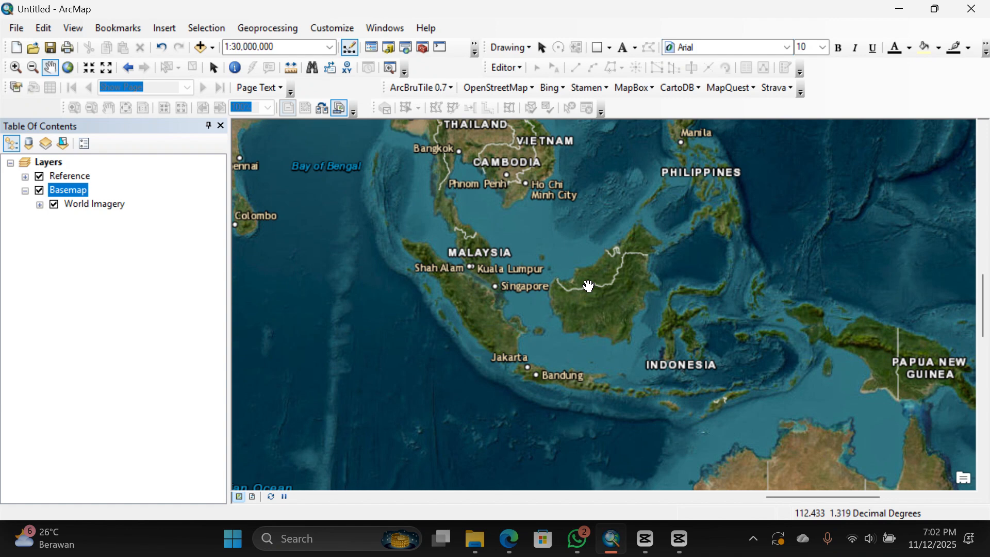
- Set the coordinate system of the Layers data frame to WGS 1984 from the favorites
{"action": "right_click", "coordinate": [52, 164]}
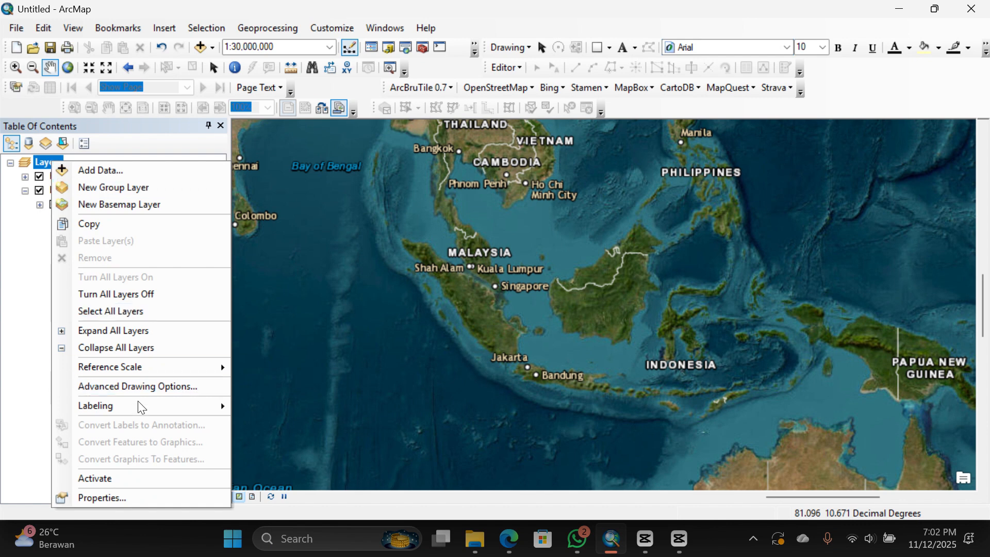
{"action": "left_click", "coordinate": [201, 499]}
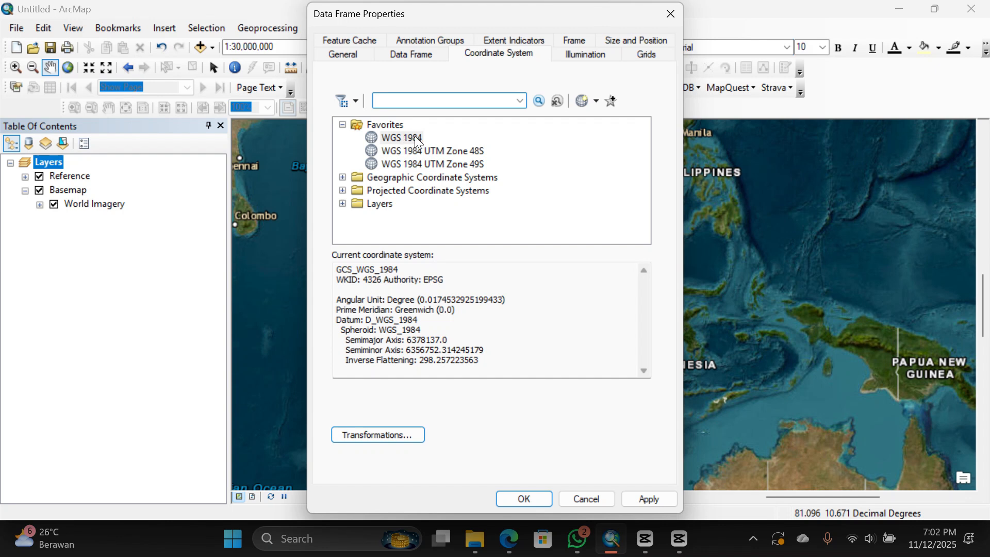
{"action": "left_click", "coordinate": [400, 135]}
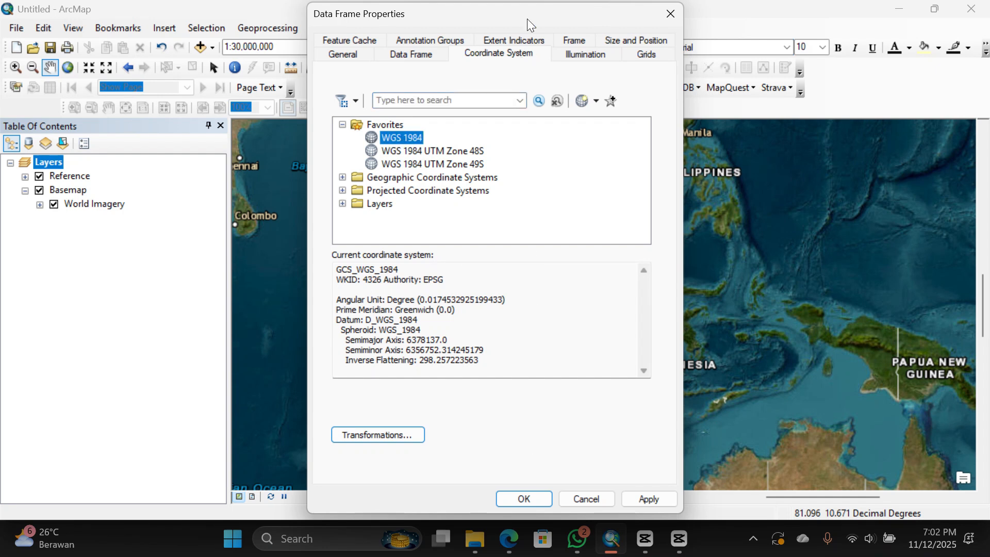
{"action": "left_click_drag", "start_coordinate": [533, 14], "coordinate": [538, 13]}
{"action": "left_click", "coordinate": [539, 497]}
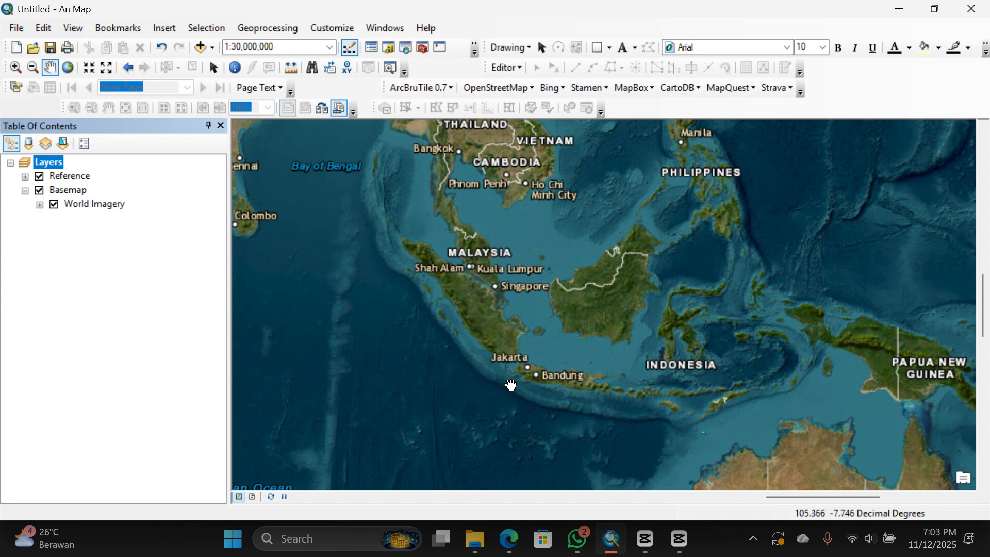
{"action": "left_click", "coordinate": [203, 50]}
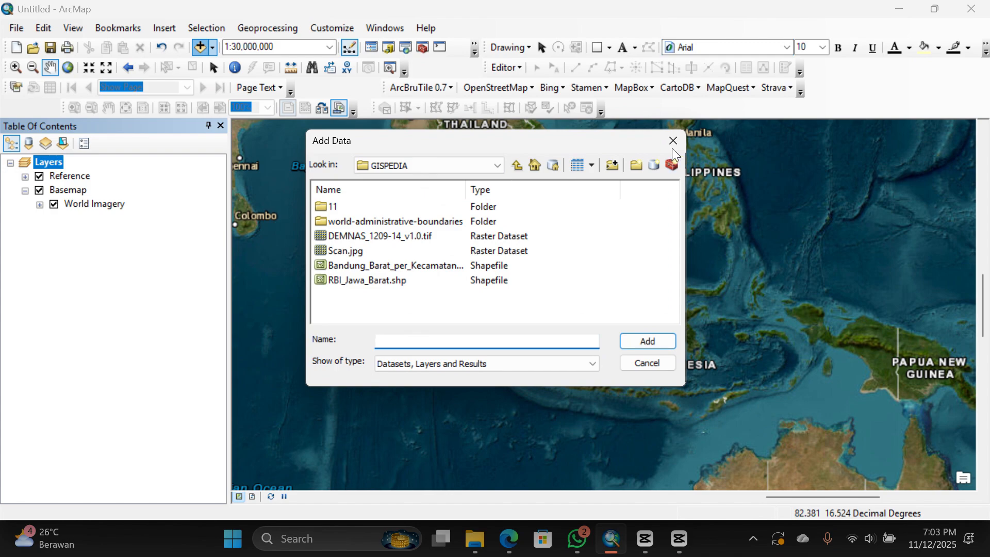
{"action": "left_click", "coordinate": [673, 146]}
{"action": "left_click", "coordinate": [480, 552]}
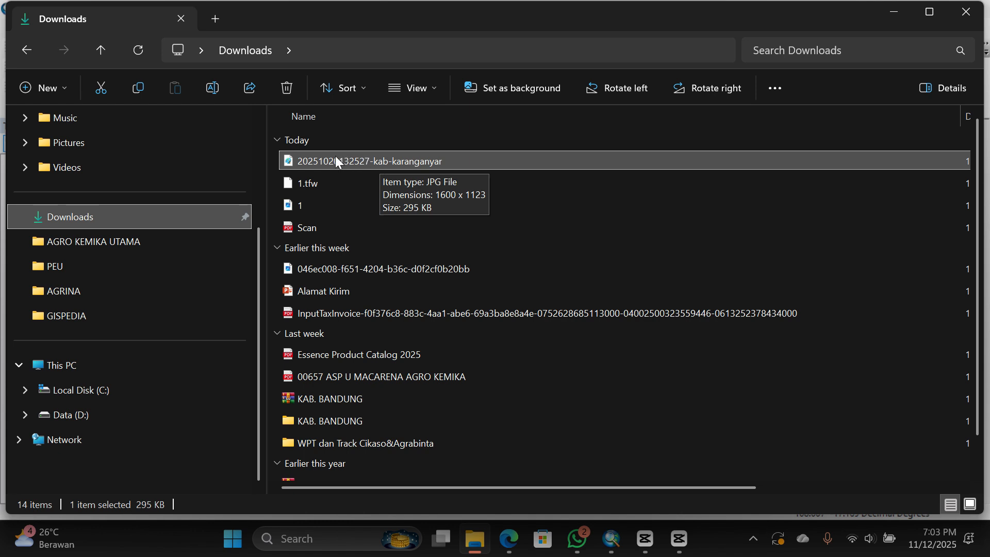
{"action": "left_click_drag", "start_coordinate": [331, 160], "coordinate": [122, 280]}
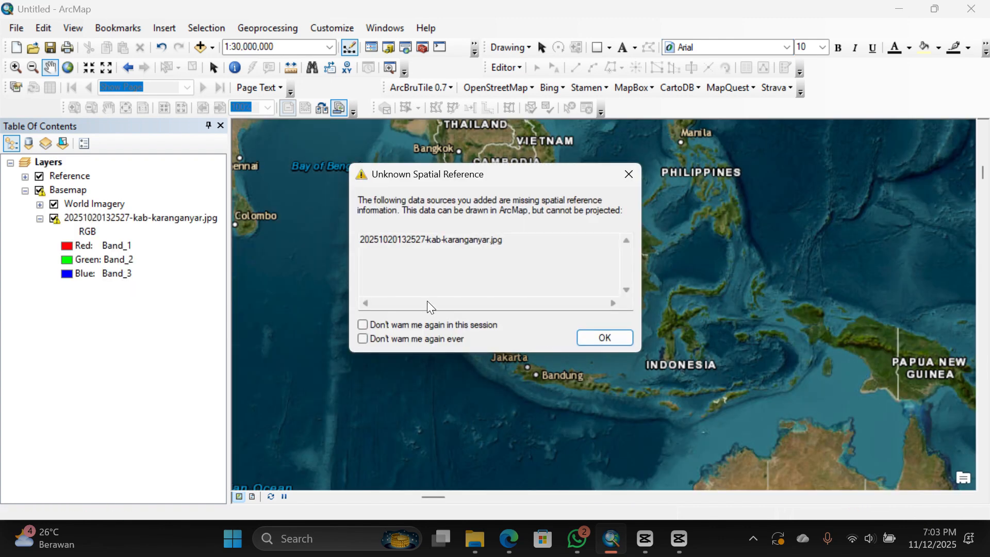
{"action": "left_click", "coordinate": [599, 337]}
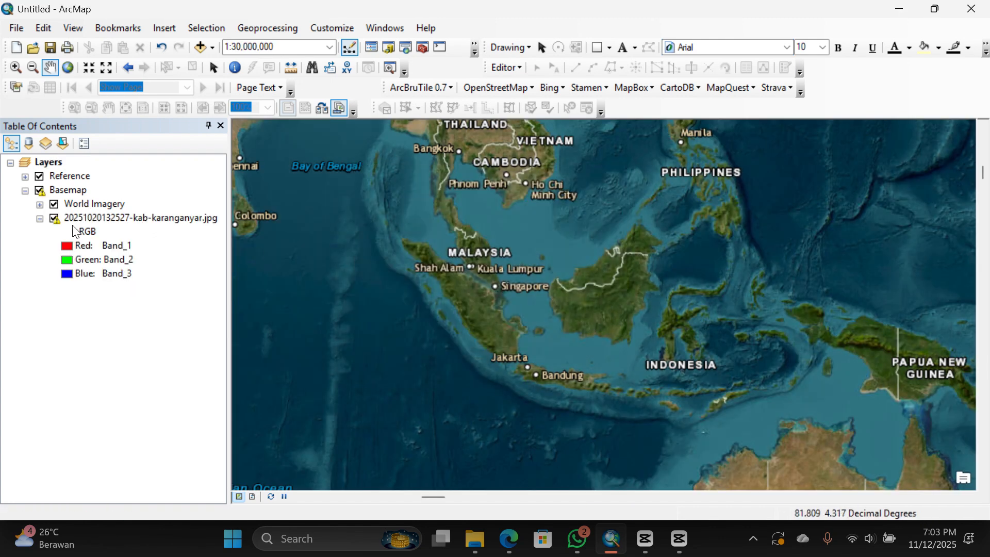
{"action": "left_click_drag", "start_coordinate": [116, 217], "coordinate": [119, 176]}
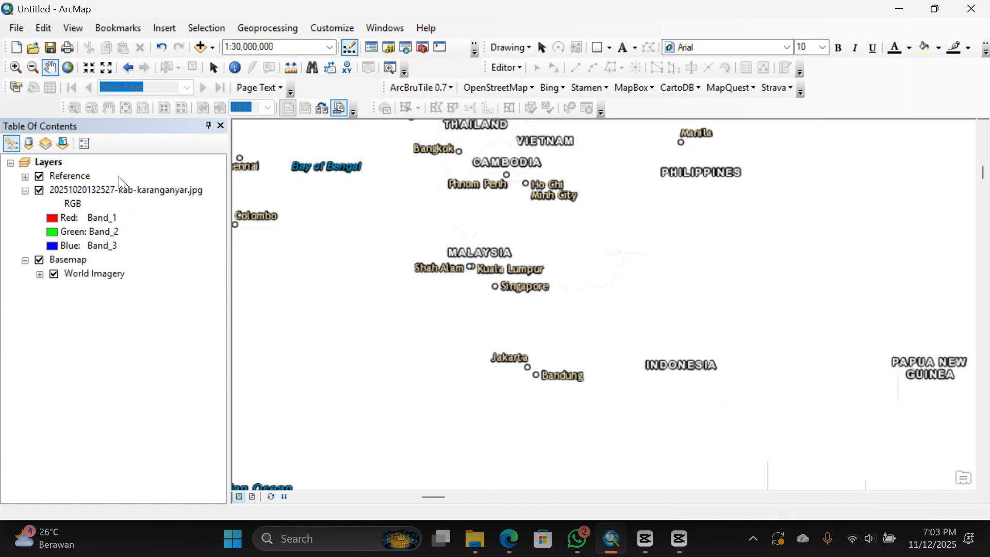
- Examine the Karanganyar map image, its coordinate grid labels and its position relative to the world basemap
{"action": "scroll", "coordinate": [588, 308], "scroll_direction": "down", "scroll_amount": 2}
{"action": "scroll", "coordinate": [588, 309], "scroll_direction": "up", "scroll_amount": 5}
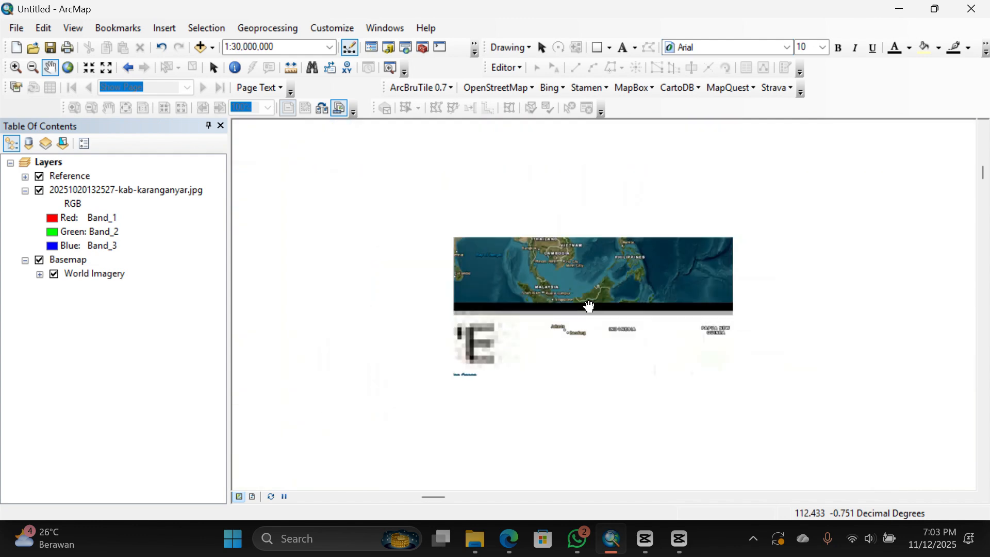
{"action": "scroll", "coordinate": [589, 307], "scroll_direction": "up", "scroll_amount": 3}
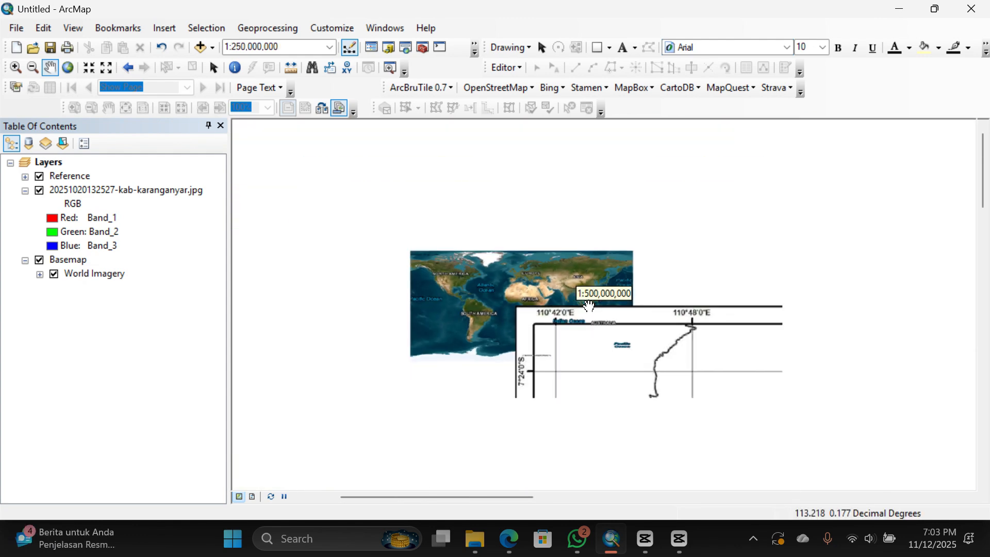
{"action": "scroll", "coordinate": [589, 307], "scroll_direction": "up", "scroll_amount": 2}
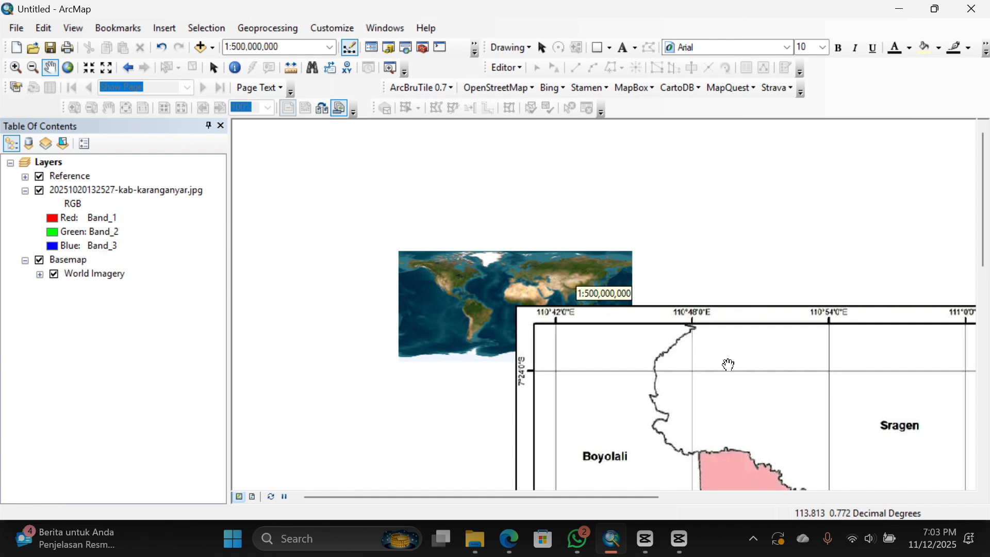
{"action": "left_click_drag", "start_coordinate": [533, 307], "coordinate": [523, 250]}
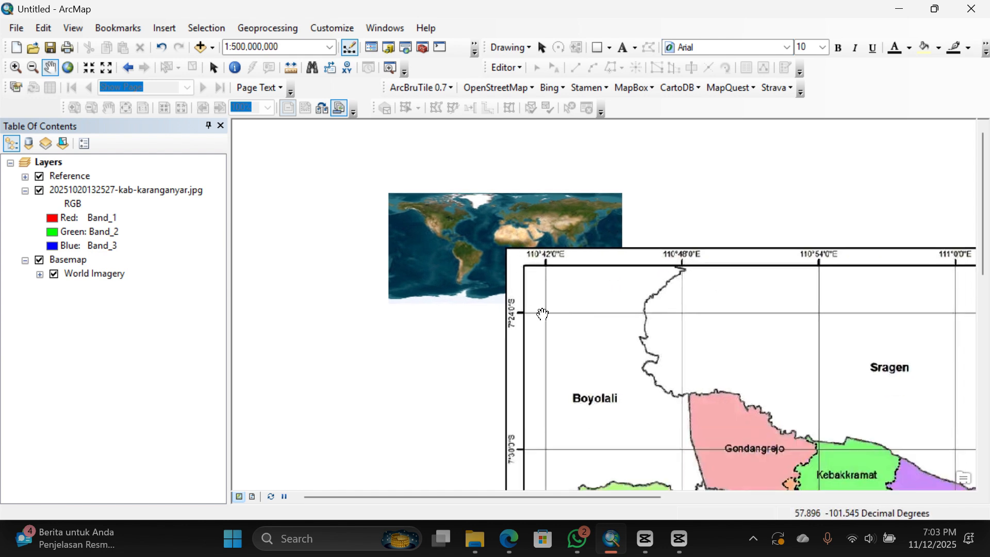
{"action": "left_click_drag", "start_coordinate": [543, 314], "coordinate": [480, 247]}
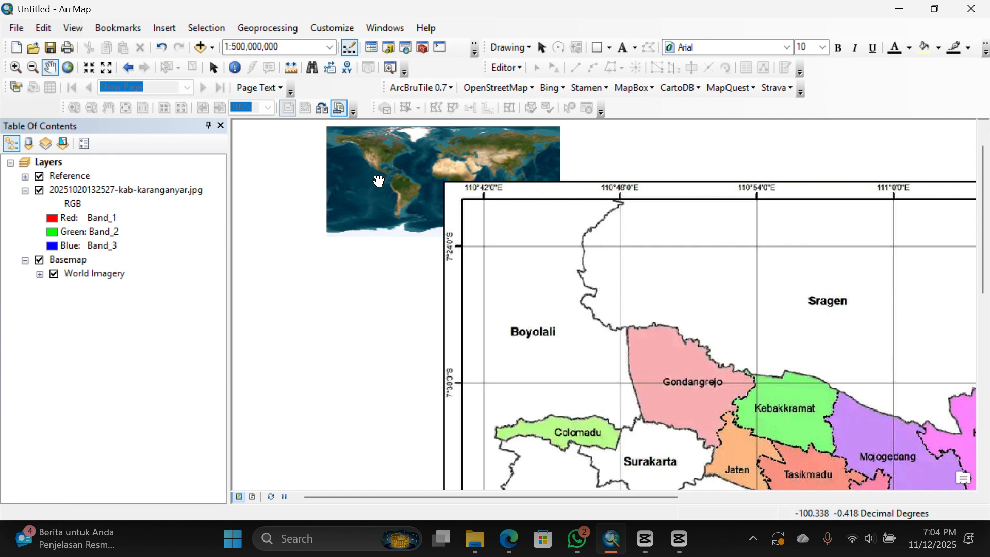
{"action": "left_click_drag", "start_coordinate": [686, 342], "coordinate": [565, 249]}
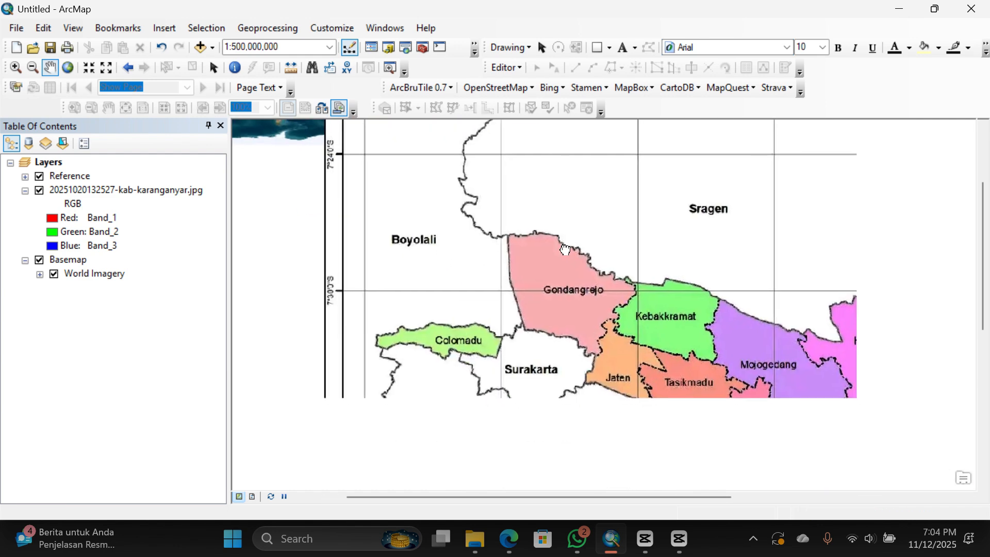
{"action": "scroll", "coordinate": [714, 324], "scroll_direction": "up", "scroll_amount": 1}
{"action": "scroll", "coordinate": [714, 324], "scroll_direction": "down", "scroll_amount": 1}
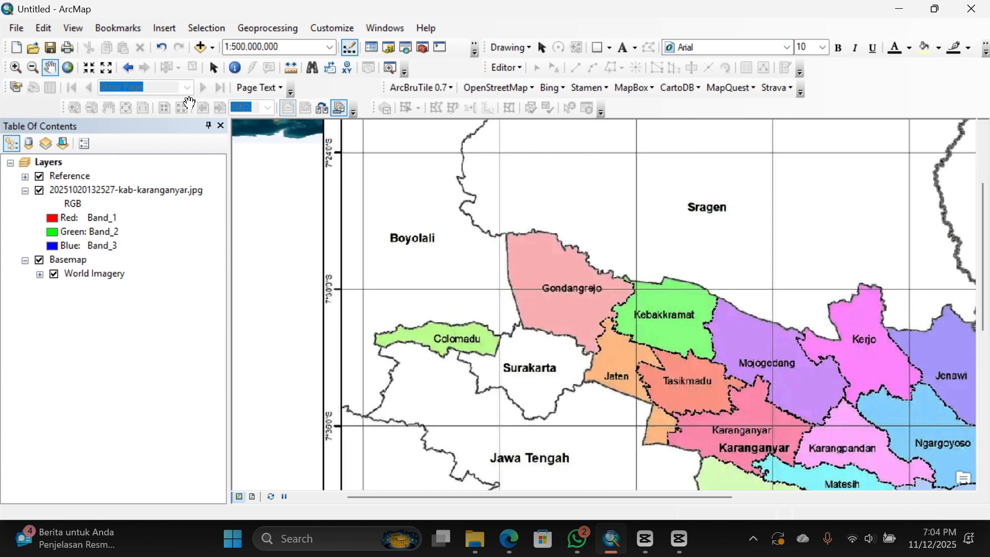
{"action": "left_click", "coordinate": [32, 70]}
{"action": "left_click", "coordinate": [589, 284]}
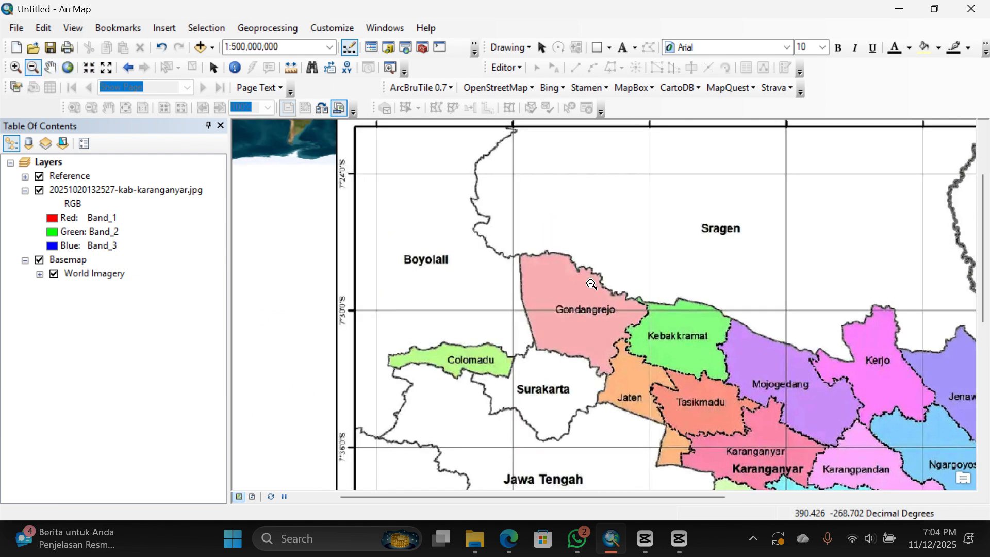
{"action": "left_click", "coordinate": [587, 285]}
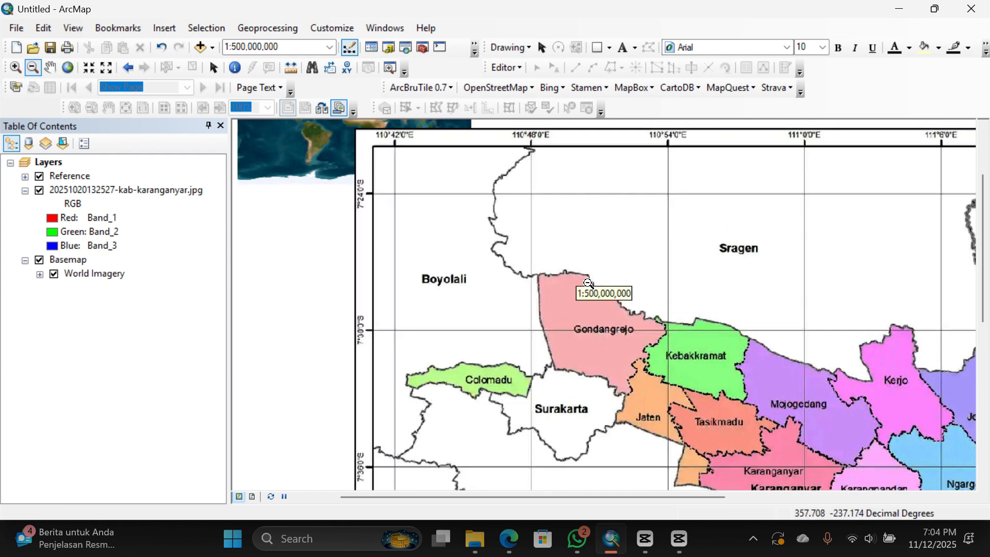
{"action": "left_click", "coordinate": [589, 284]}
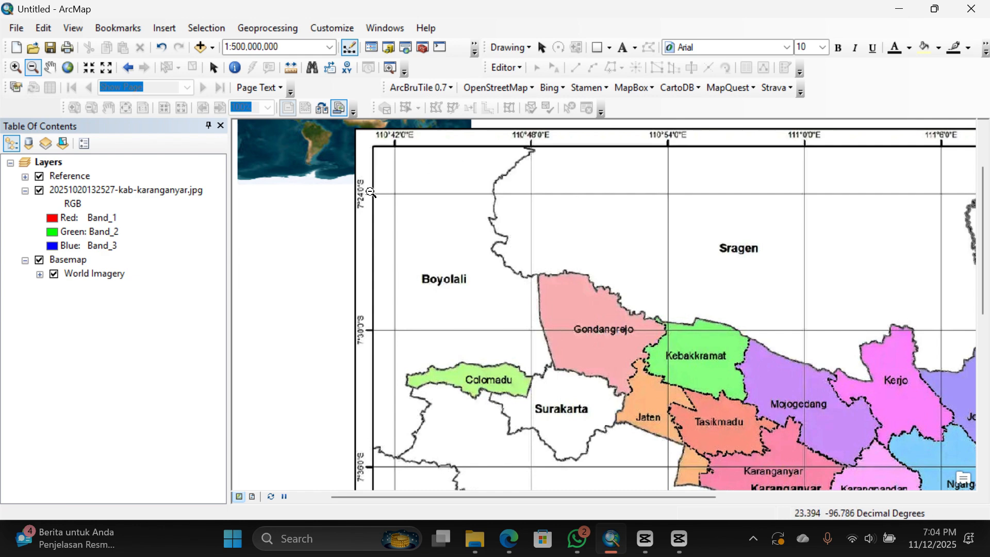
{"action": "left_click", "coordinate": [50, 69]}
{"action": "left_click_drag", "start_coordinate": [583, 289], "coordinate": [742, 377]}
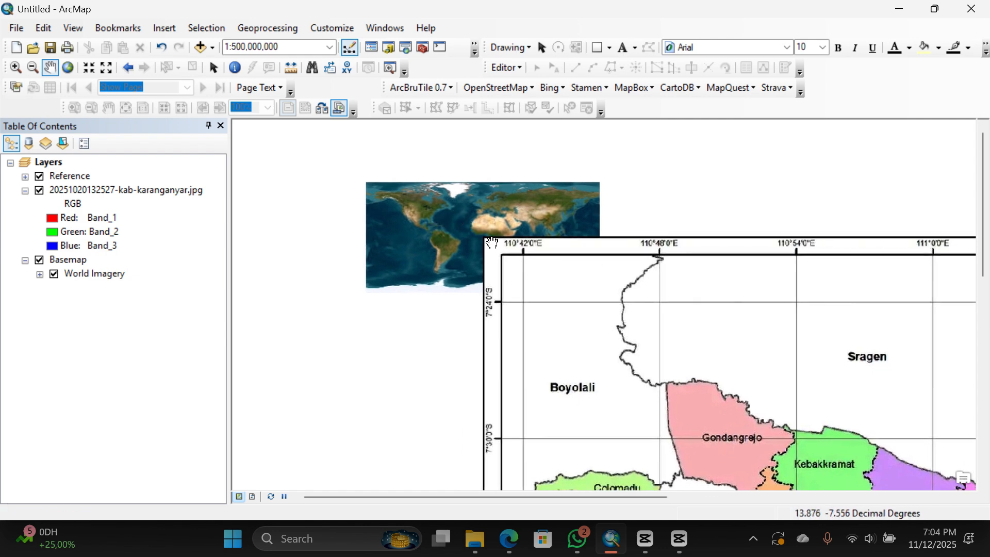
{"action": "left_click_drag", "start_coordinate": [638, 359], "coordinate": [586, 288]}
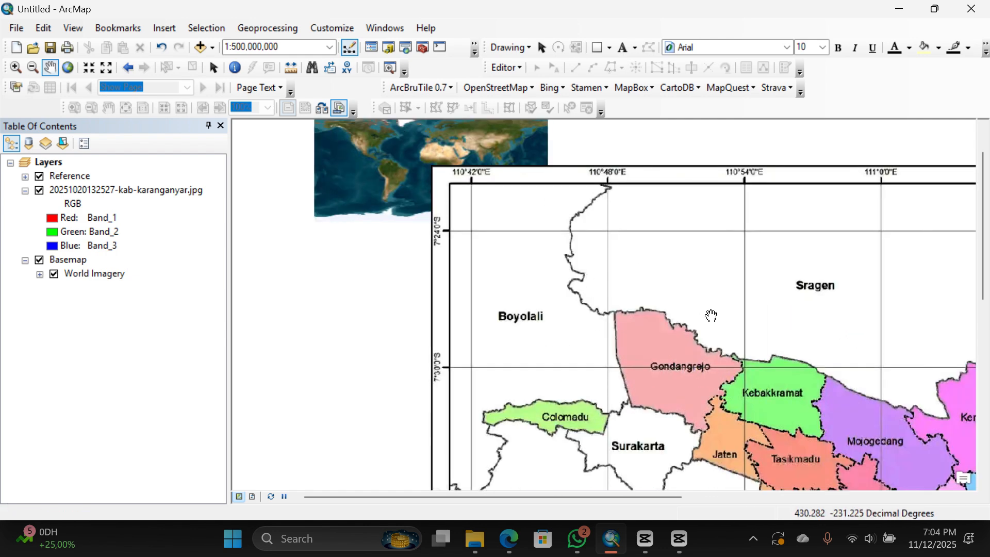
{"action": "left_click_drag", "start_coordinate": [679, 347], "coordinate": [648, 296]}
{"action": "left_click_drag", "start_coordinate": [752, 405], "coordinate": [692, 408]}
{"action": "left_click_drag", "start_coordinate": [626, 319], "coordinate": [626, 377]}
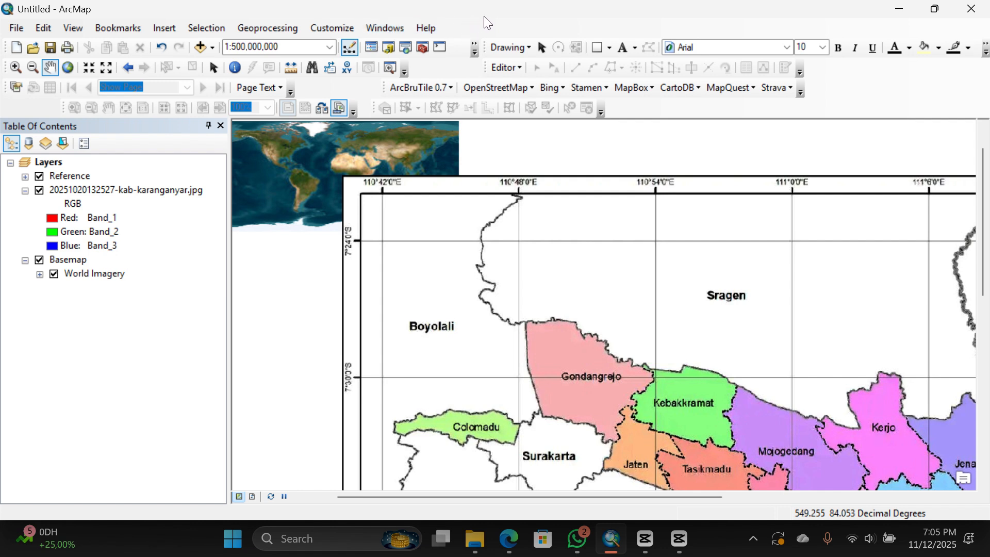
- Show the Georeferencing toolbar and turn off Auto Adjust for the Karanganyar image
{"action": "left_click", "coordinate": [381, 32]}
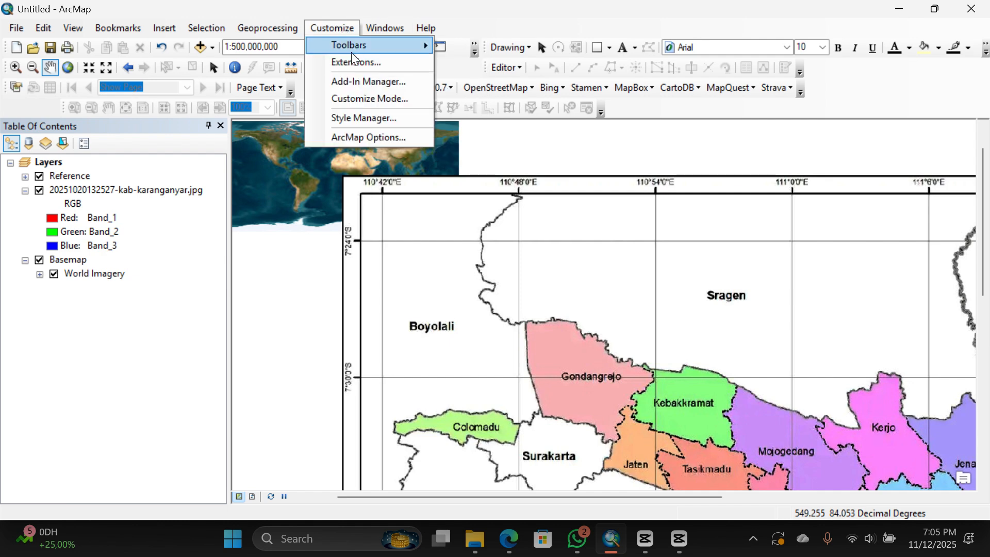
{"action": "mouse_move", "coordinate": [350, 49]}
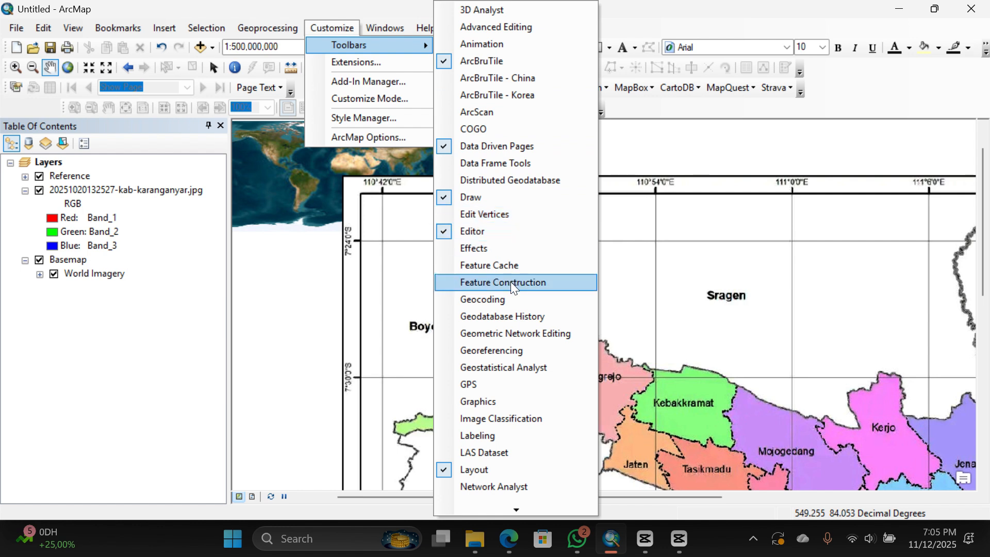
{"action": "left_click", "coordinate": [447, 352]}
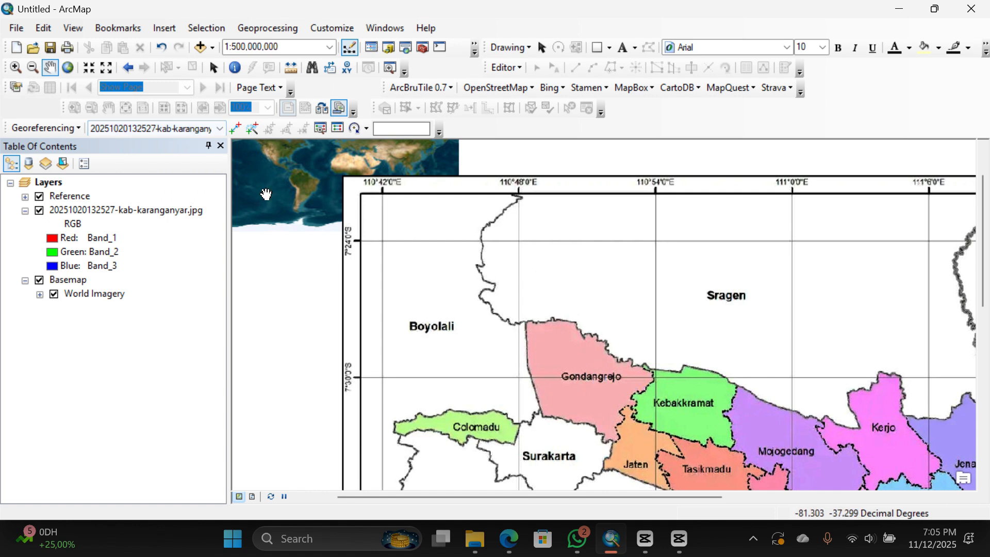
{"action": "left_click", "coordinate": [79, 128]}
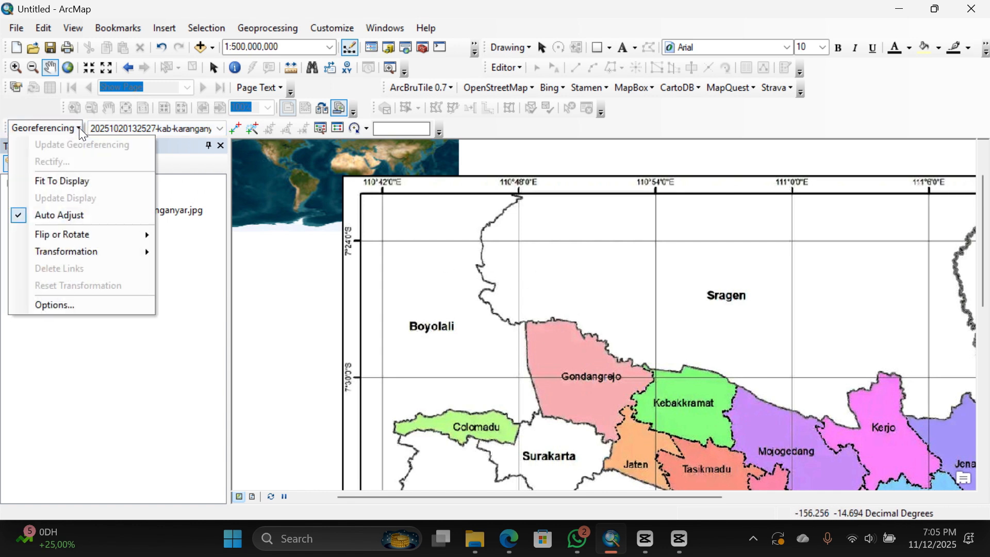
{"action": "left_click", "coordinate": [23, 215]}
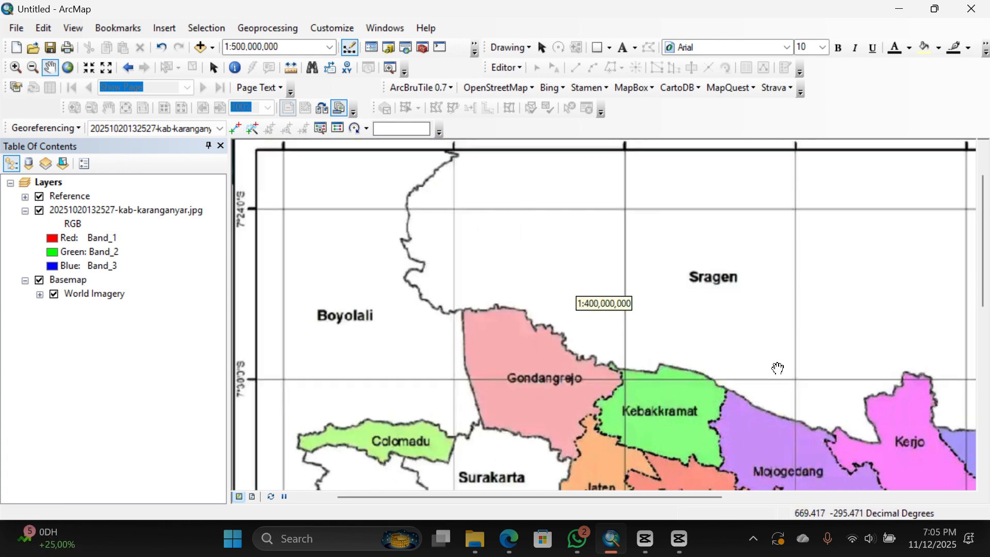
- Place the first control point on the Karanganyar image exactly where the 110°48'0"E and 7°24'0"S grid lines cross
{"action": "left_click_drag", "start_coordinate": [503, 253], "coordinate": [429, 284]}
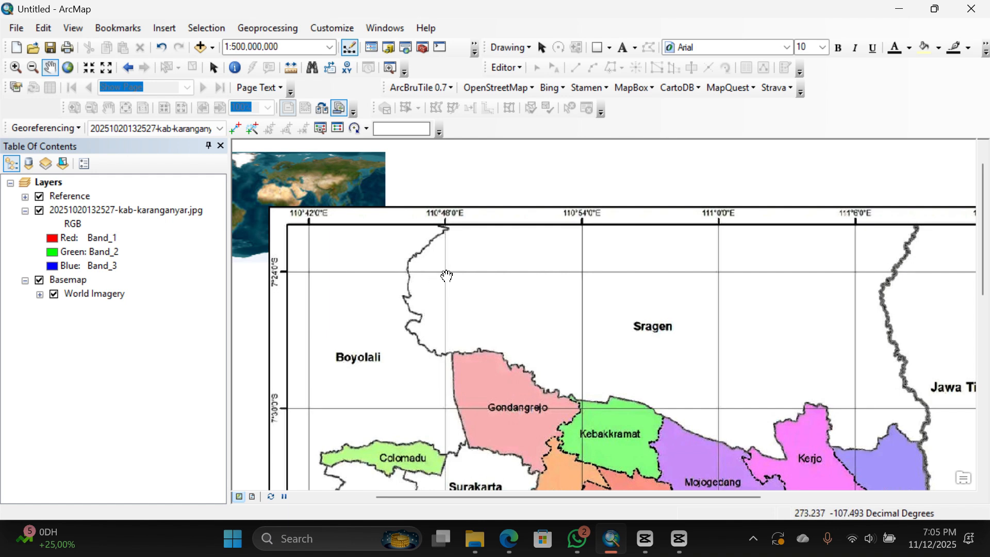
{"action": "left_click_drag", "start_coordinate": [728, 346], "coordinate": [540, 348]}
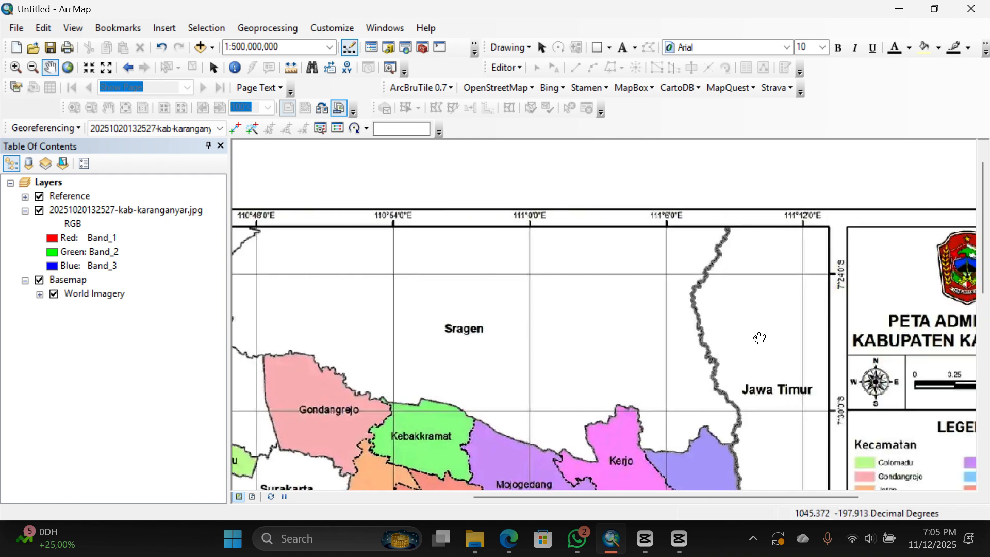
{"action": "left_click_drag", "start_coordinate": [696, 311], "coordinate": [827, 290]}
{"action": "left_click_drag", "start_coordinate": [699, 367], "coordinate": [711, 305]}
{"action": "left_click_drag", "start_coordinate": [632, 372], "coordinate": [646, 438]}
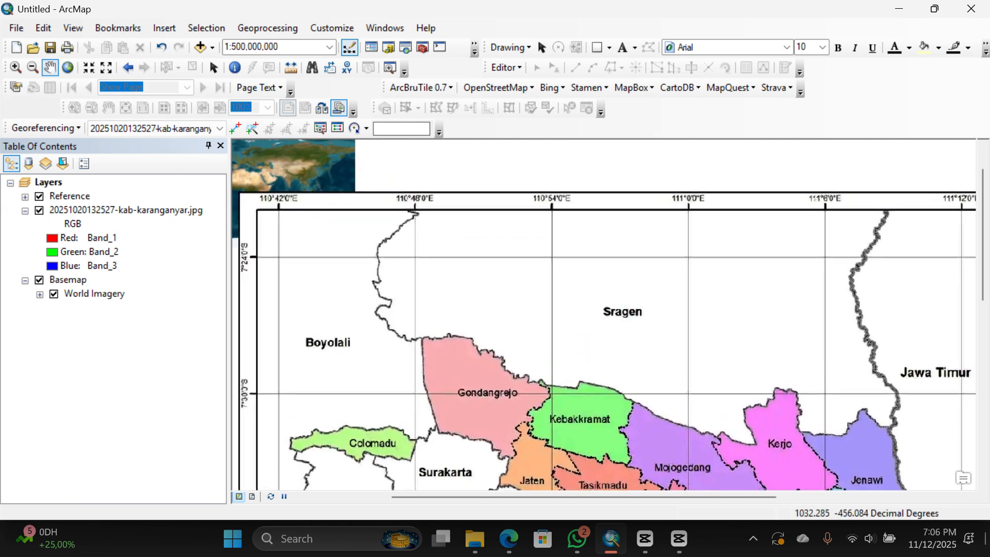
{"action": "left_click", "coordinate": [237, 129]}
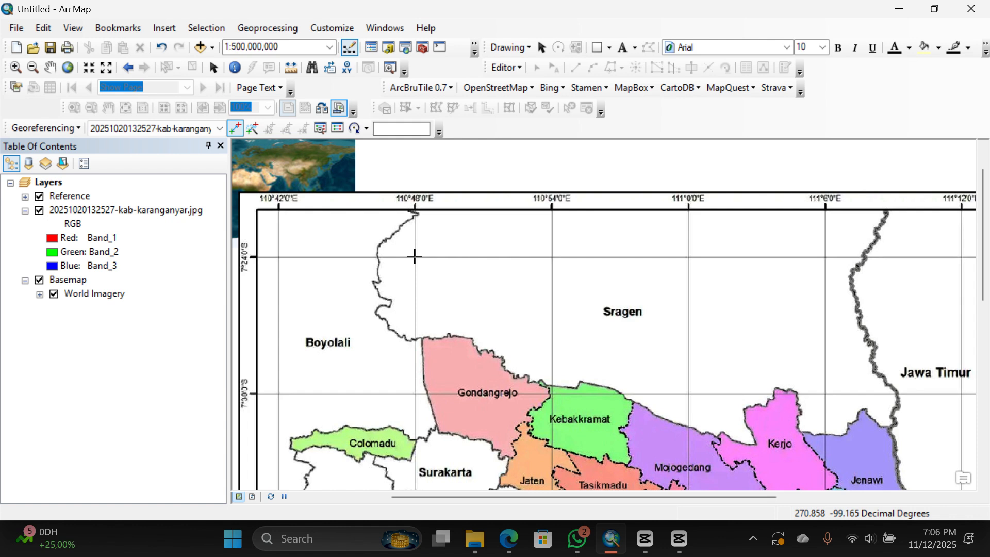
{"action": "left_click", "coordinate": [15, 67]}
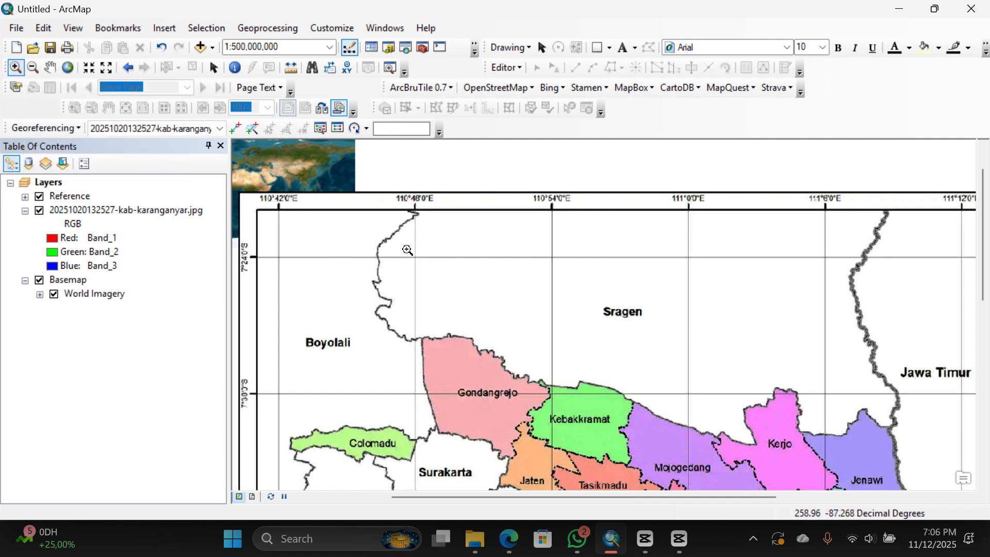
{"action": "left_click_drag", "start_coordinate": [407, 250], "coordinate": [425, 268]}
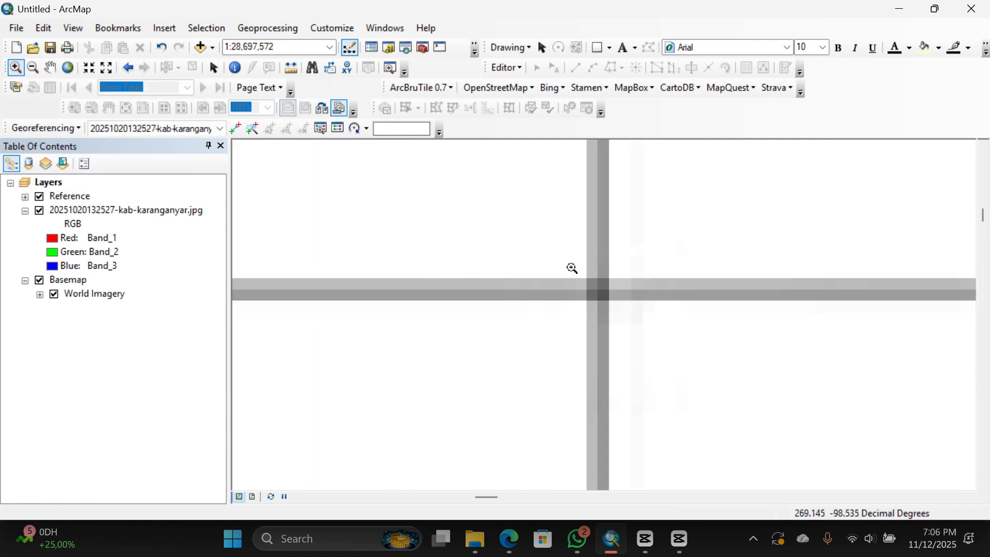
{"action": "left_click_drag", "start_coordinate": [572, 268], "coordinate": [625, 314]}
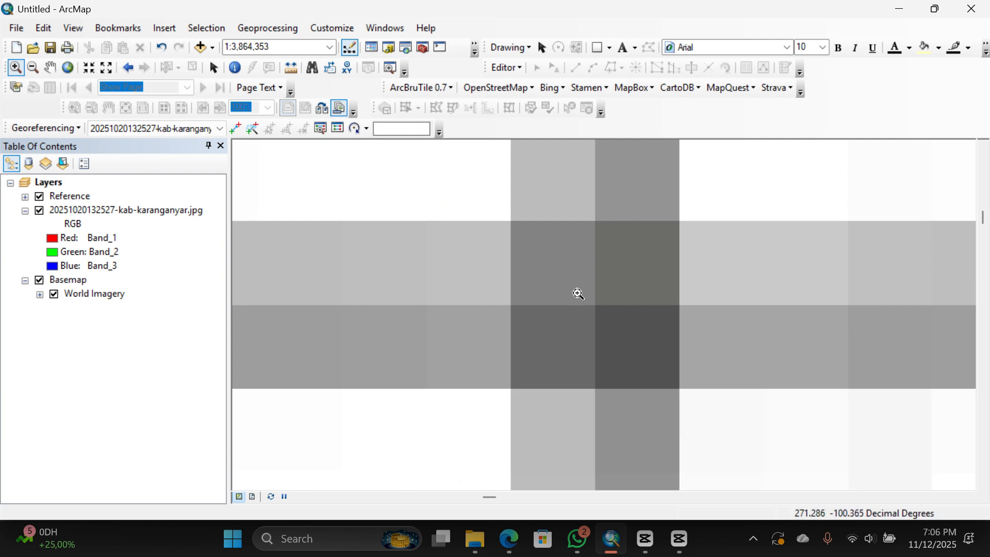
{"action": "left_click", "coordinate": [235, 129]}
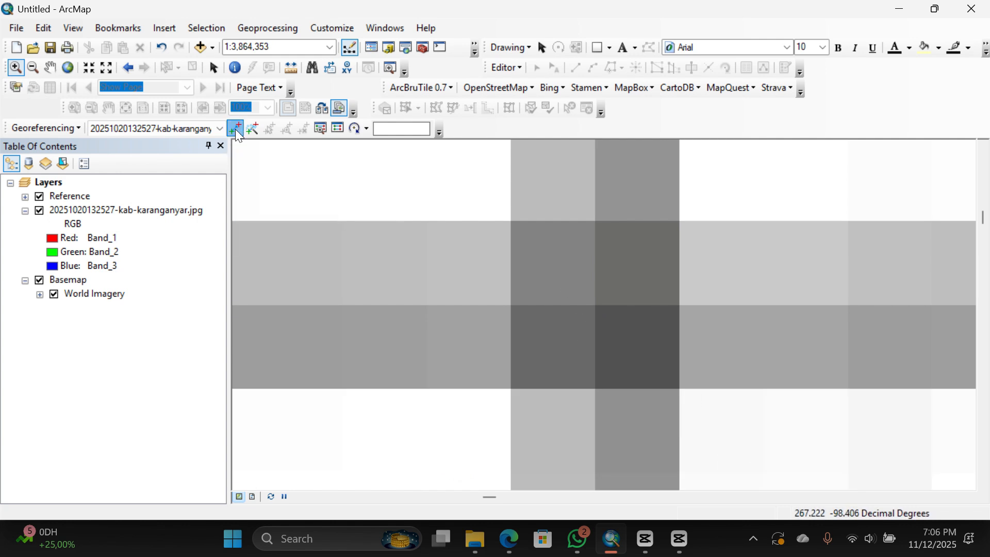
{"action": "left_click", "coordinate": [596, 304]}
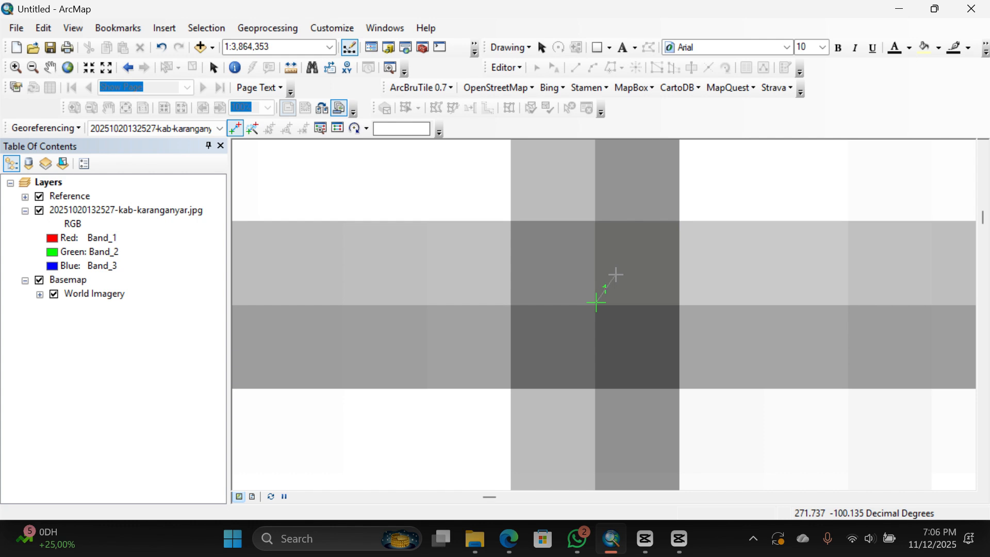
- Open the DMS coordinate entry for the first control point and set its longitude to 110° 48' 0" E
{"action": "scroll", "coordinate": [616, 275], "scroll_direction": "up", "scroll_amount": 10}
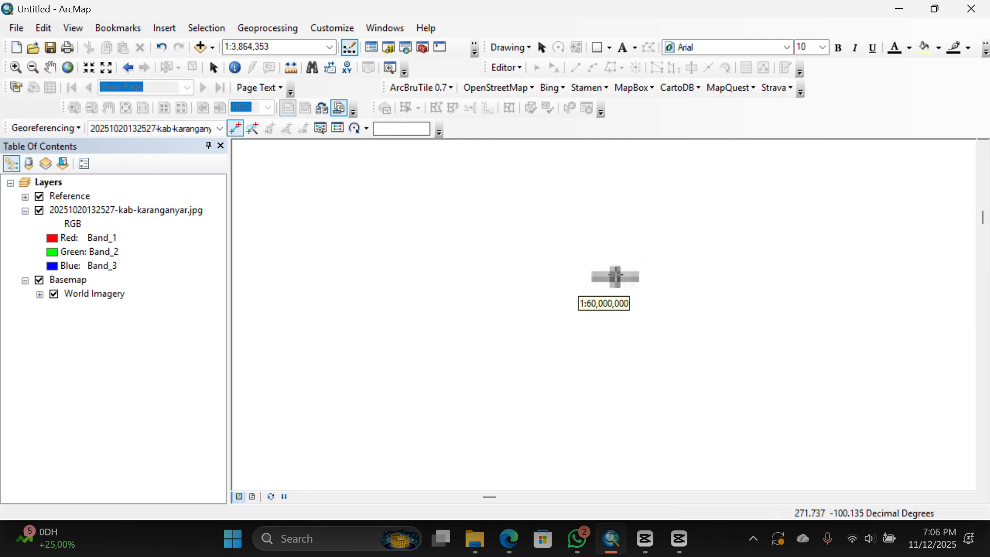
{"action": "scroll", "coordinate": [616, 275], "scroll_direction": "up", "scroll_amount": 4}
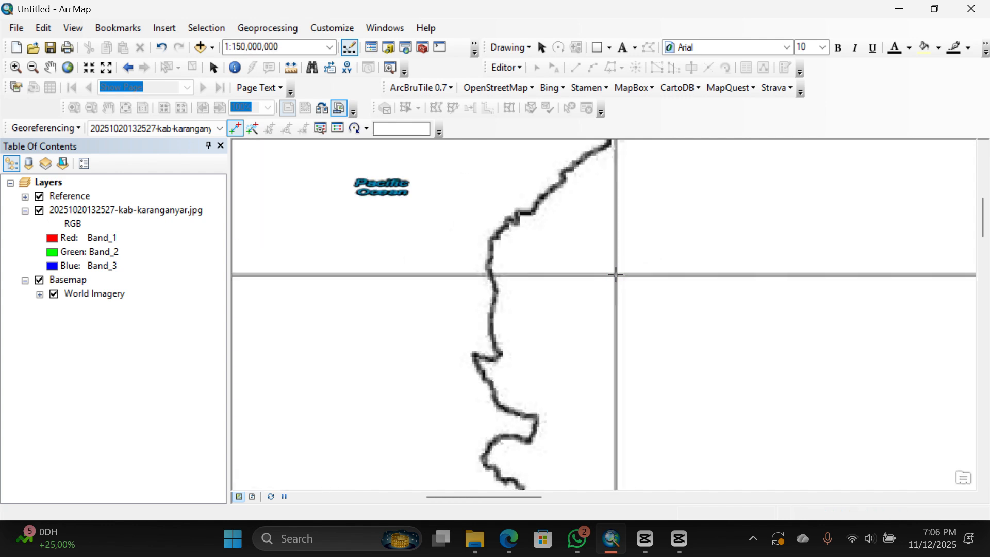
{"action": "scroll", "coordinate": [616, 275], "scroll_direction": "up", "scroll_amount": 2}
{"action": "left_click", "coordinate": [617, 275]}
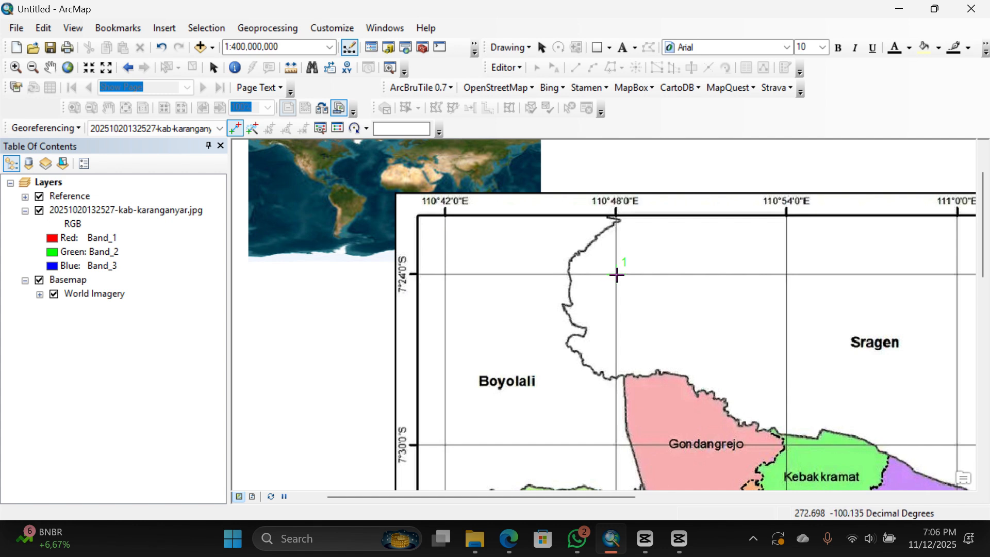
{"action": "right_click", "coordinate": [617, 275]}
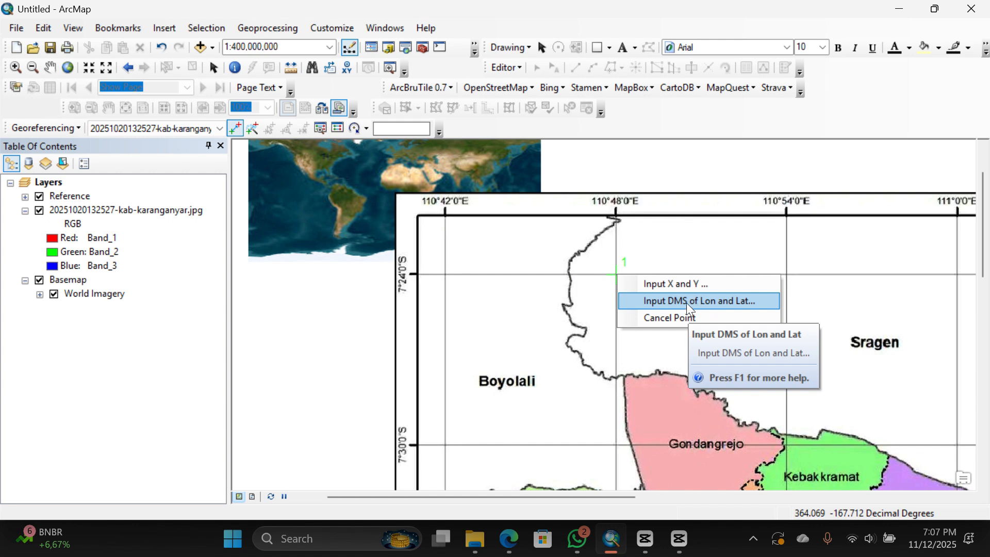
{"action": "left_click", "coordinate": [690, 305]}
{"action": "left_click_drag", "start_coordinate": [558, 216], "coordinate": [709, 326]}
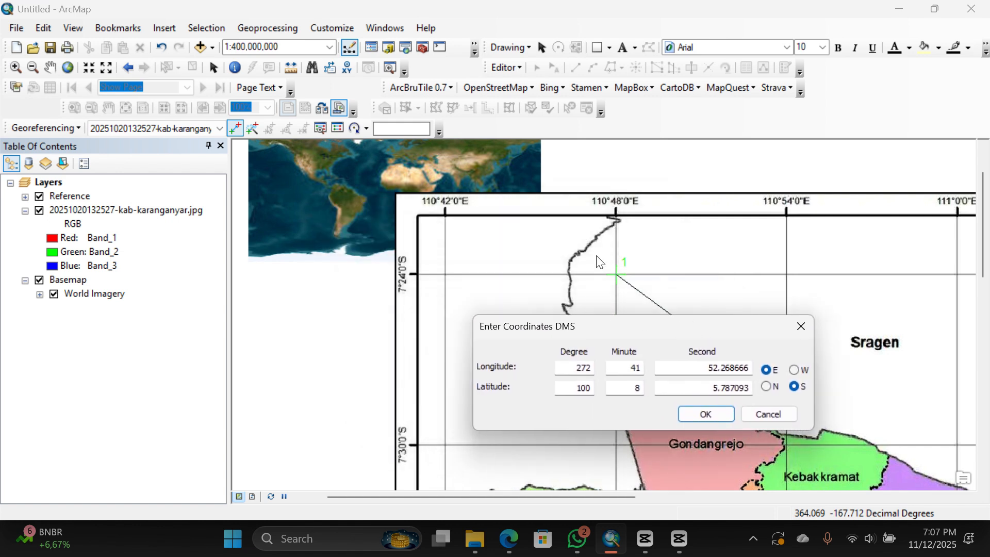
{"action": "double_click", "coordinate": [580, 368]}
{"action": "type", "text": "110"}
{"action": "double_click", "coordinate": [632, 372]}
{"action": "type", "text": "48"}
{"action": "key", "text": "Tab"}
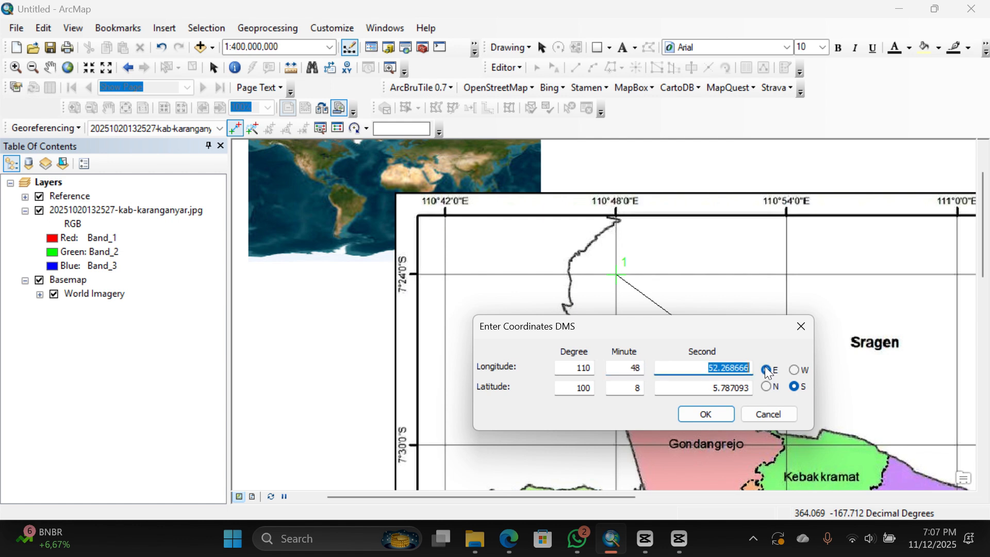
{"action": "type", "text": "0"}
- Set the first control point's latitude to 7° 24' 0" S and accept its coordinates
{"action": "left_click_drag", "start_coordinate": [574, 387], "coordinate": [648, 386]}
{"action": "type", "text": "7"}
{"action": "type", "text": "24"}
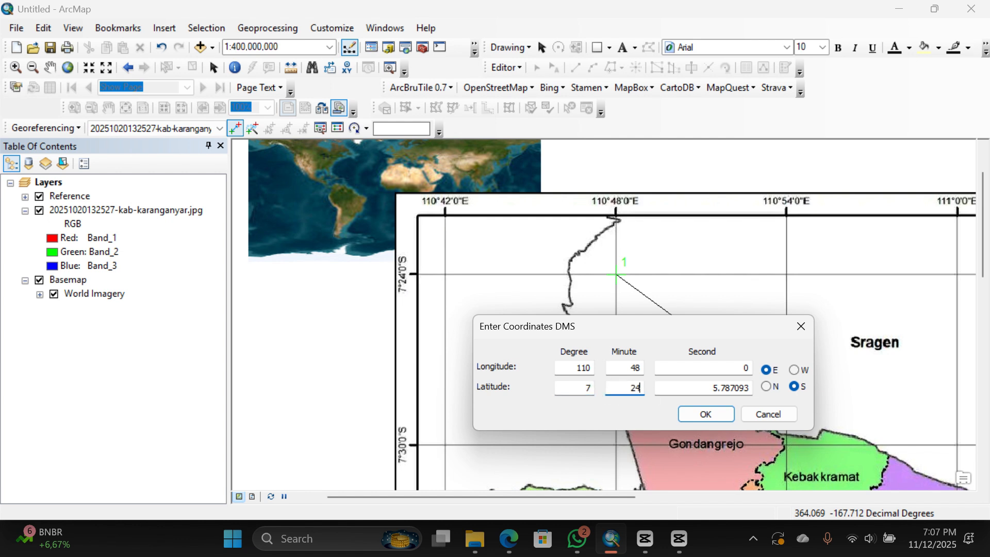
{"action": "left_click_drag", "start_coordinate": [704, 392], "coordinate": [750, 389]}
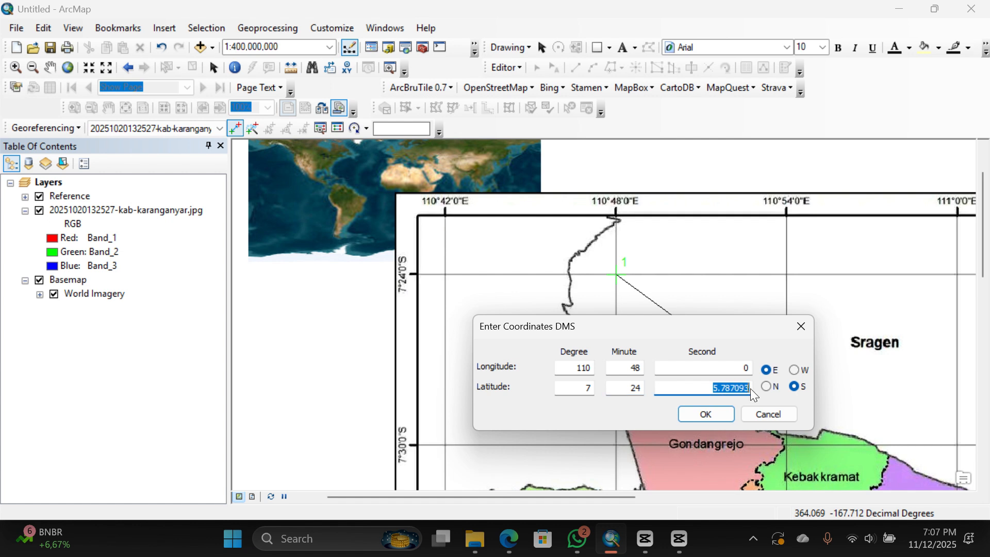
{"action": "type", "text": "0"}
{"action": "left_click", "coordinate": [719, 417]}
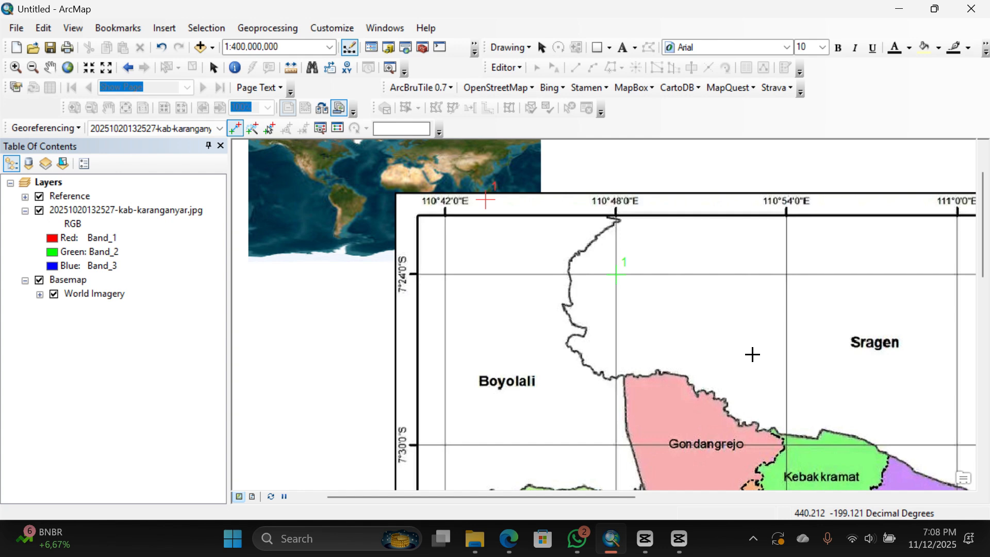
- Place the second control point on the image where the 111°6'0"E and 7°24'0"S grid lines cross
{"action": "scroll", "coordinate": [753, 354], "scroll_direction": "down", "scroll_amount": 2}
{"action": "scroll", "coordinate": [753, 354], "scroll_direction": "up", "scroll_amount": 3}
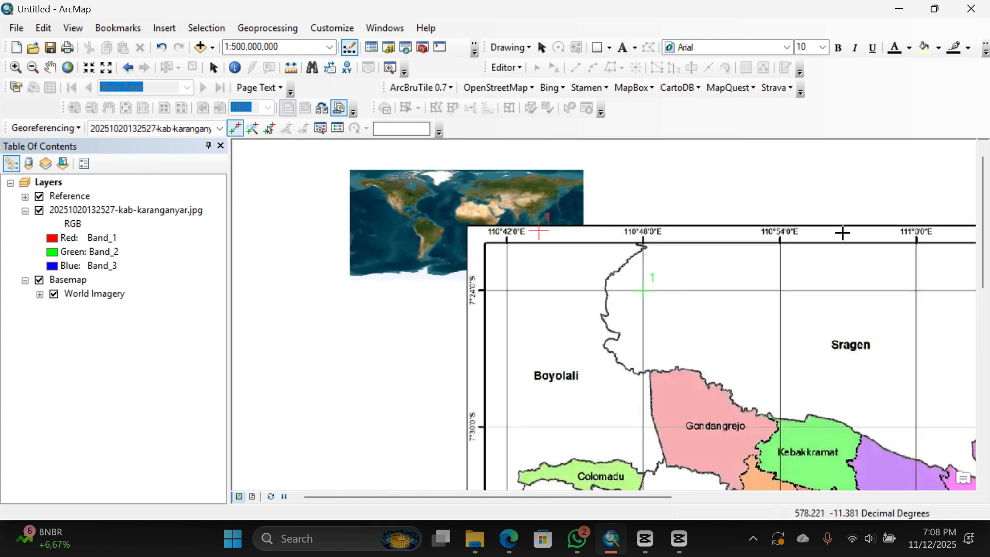
{"action": "left_click", "coordinate": [50, 68]}
{"action": "left_click_drag", "start_coordinate": [871, 343], "coordinate": [637, 324]}
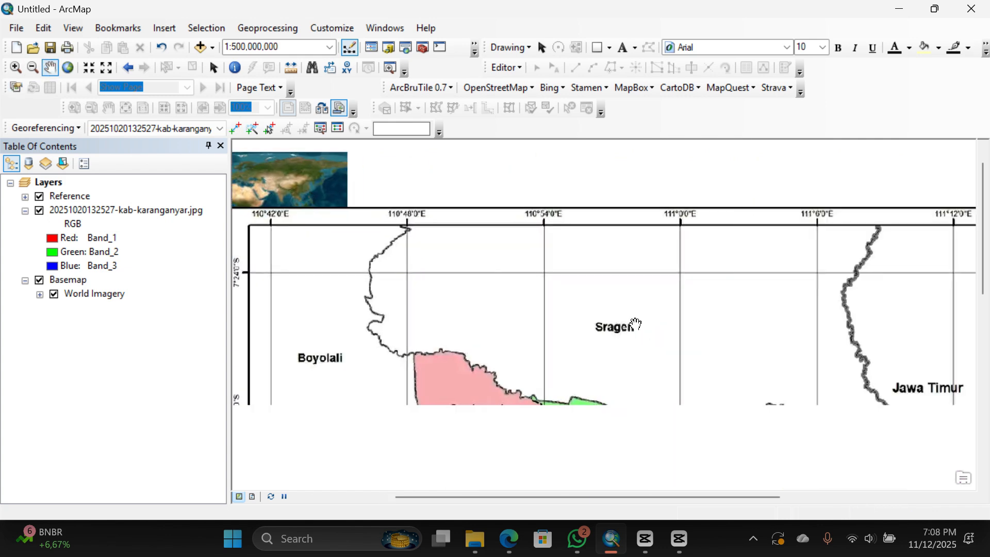
{"action": "left_click_drag", "start_coordinate": [803, 326], "coordinate": [736, 301]}
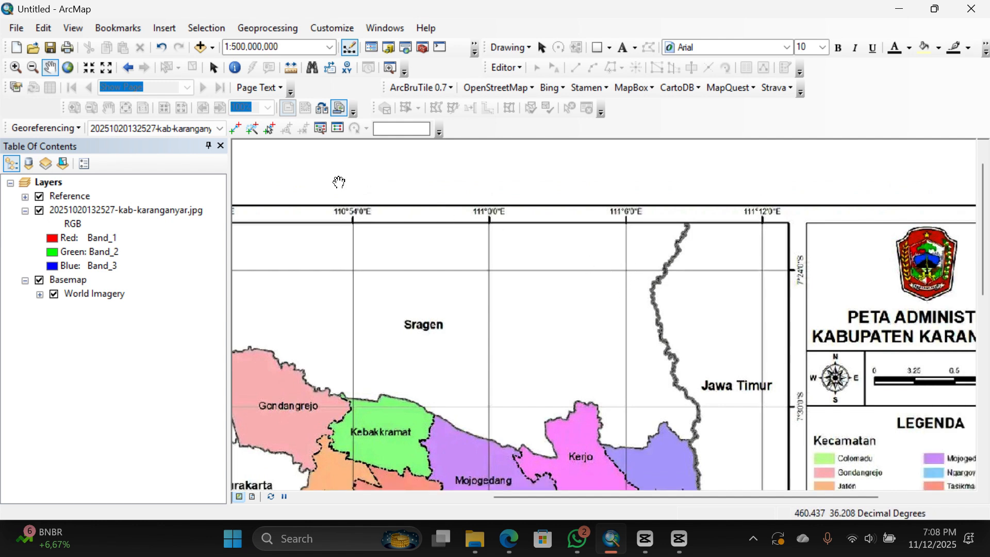
{"action": "left_click", "coordinate": [16, 68]}
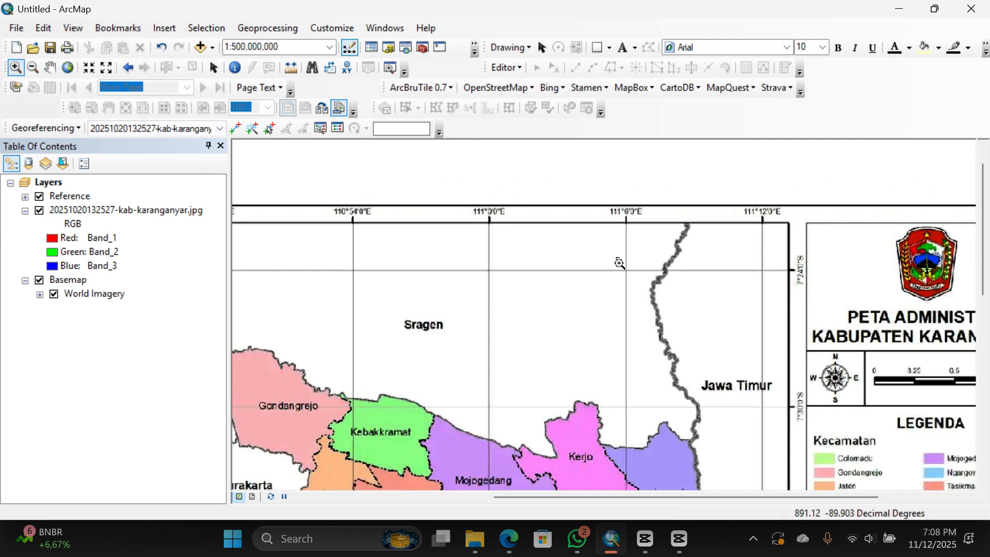
{"action": "left_click_drag", "start_coordinate": [617, 258], "coordinate": [645, 290]}
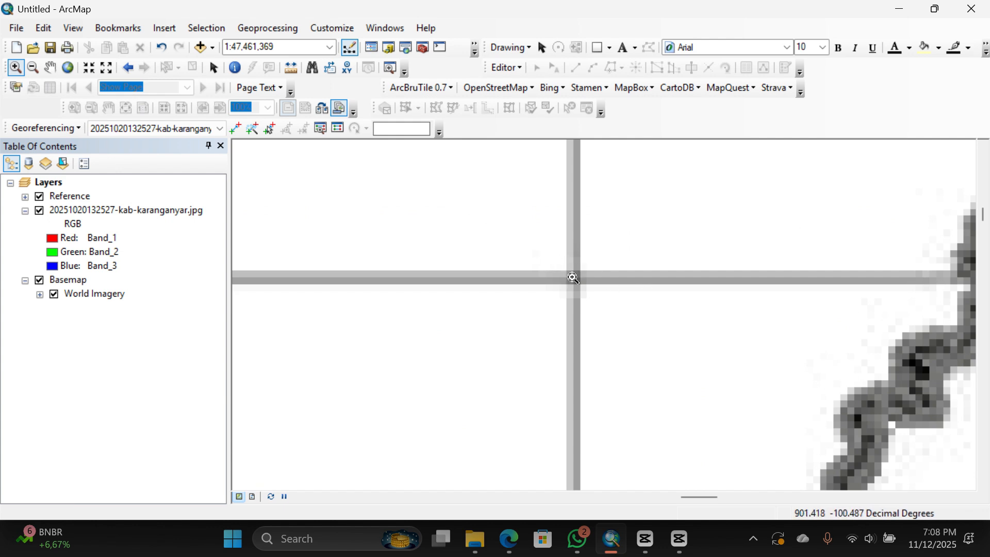
{"action": "left_click", "coordinate": [236, 130]}
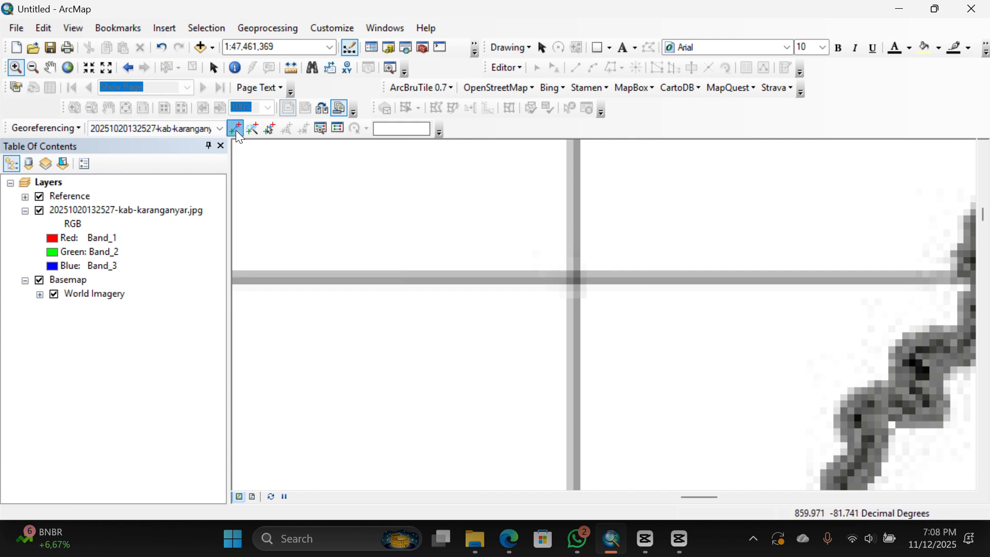
{"action": "left_click", "coordinate": [574, 279]}
- Open the DMS coordinate entry for the second control point and set its longitude to 111° 6' 0" E
{"action": "scroll", "coordinate": [573, 279], "scroll_direction": "down", "scroll_amount": 10}
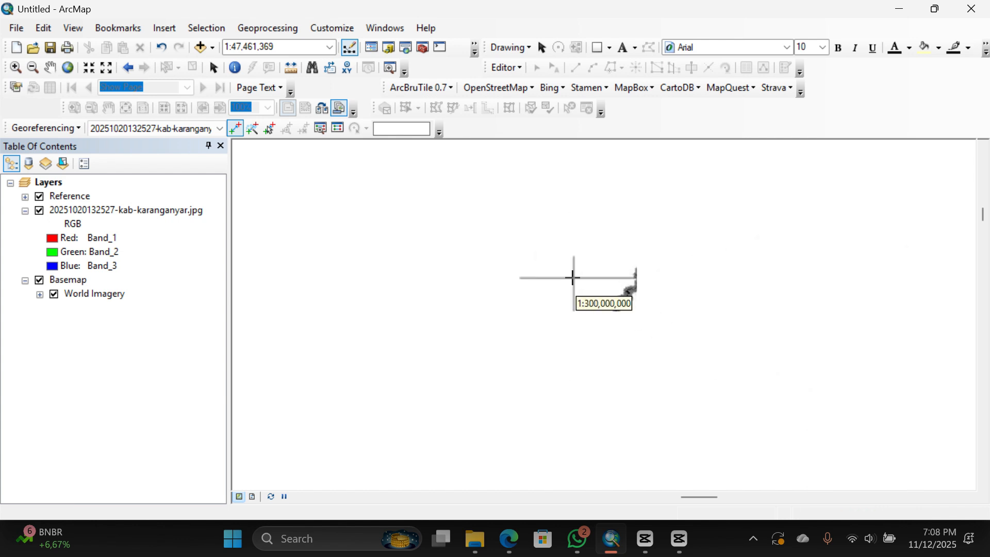
{"action": "right_click", "coordinate": [531, 252]}
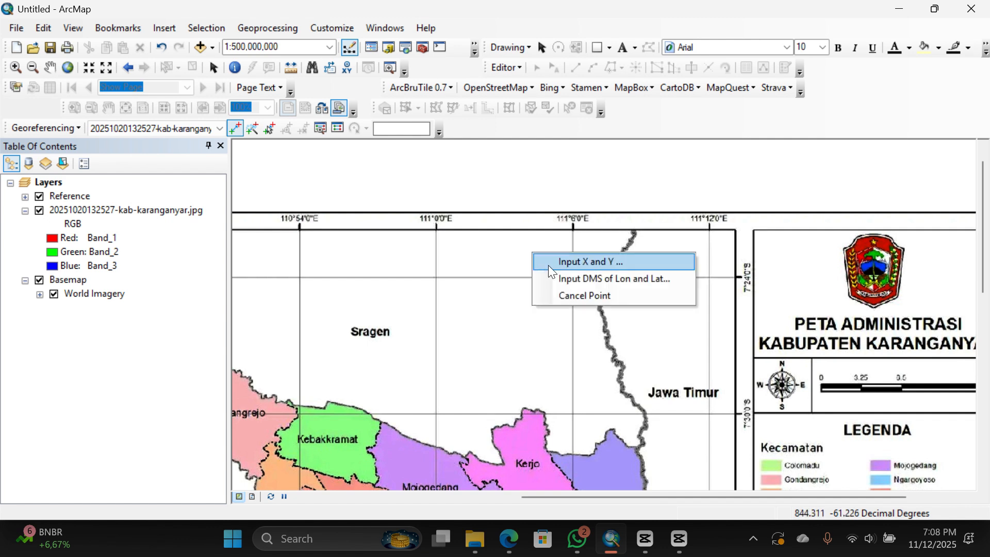
{"action": "left_click", "coordinate": [567, 277]}
{"action": "left_click_drag", "start_coordinate": [552, 215], "coordinate": [830, 293]}
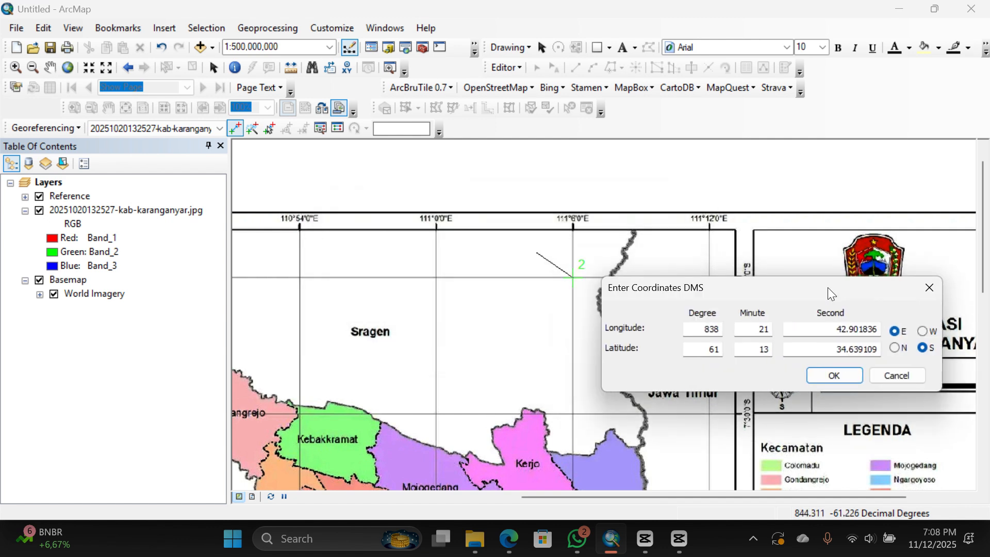
{"action": "double_click", "coordinate": [702, 328]}
{"action": "type", "text": "111"}
{"action": "double_click", "coordinate": [763, 331]}
{"action": "type", "text": "6"}
{"action": "double_click", "coordinate": [839, 333]}
{"action": "type", "text": "0"}
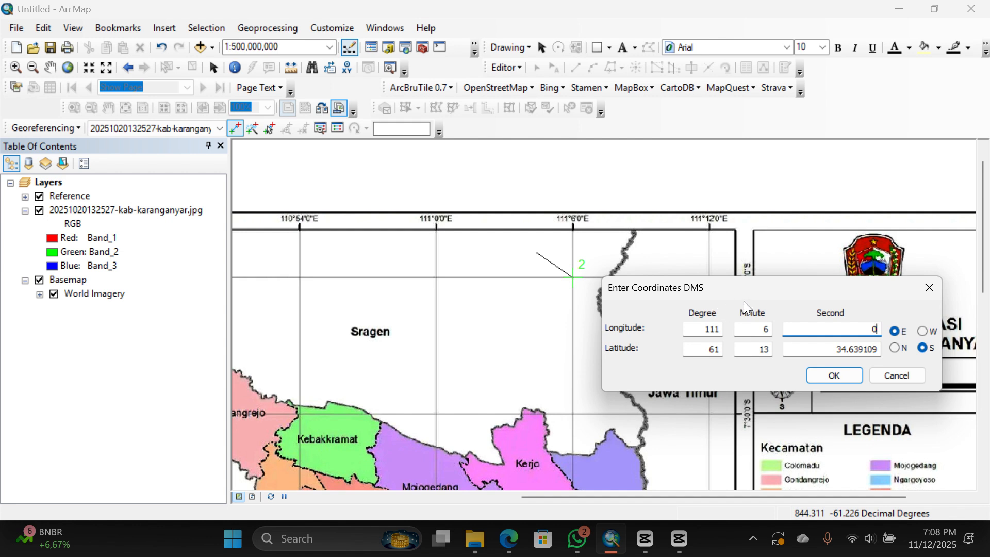
- Set the second control point's latitude to 7° 24' 0" S and accept its coordinates
{"action": "left_click_drag", "start_coordinate": [768, 295], "coordinate": [699, 376]}
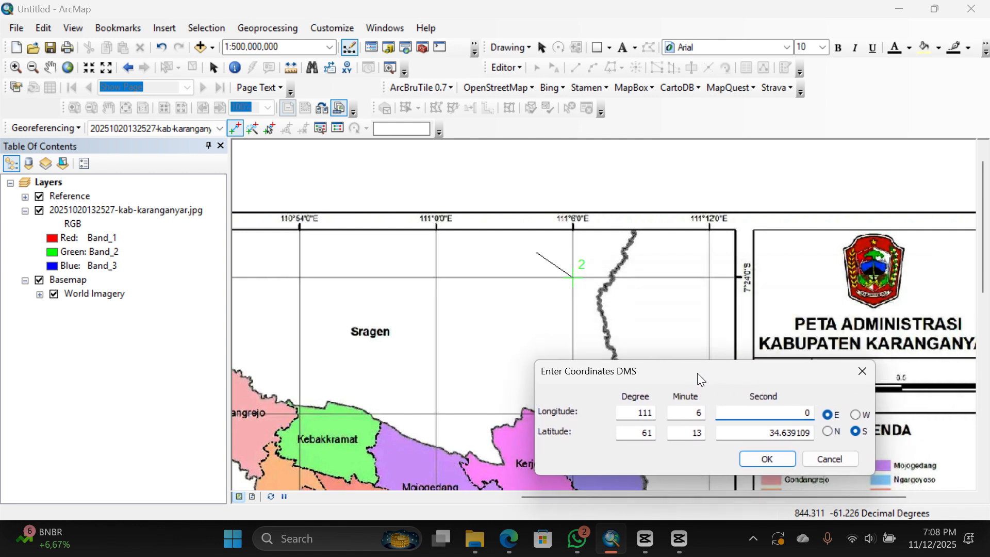
{"action": "double_click", "coordinate": [622, 434]}
{"action": "type", "text": "7"}
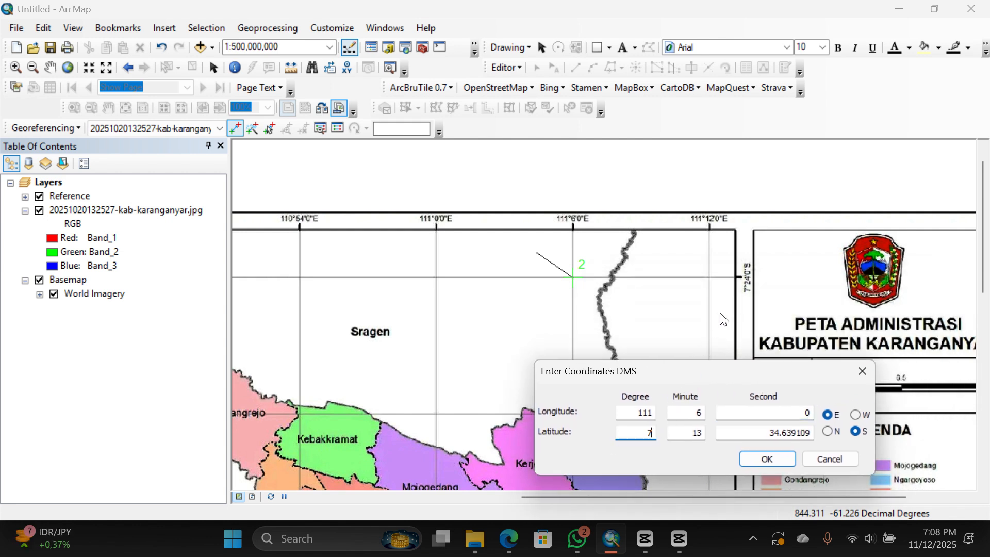
{"action": "double_click", "coordinate": [692, 431]}
{"action": "type", "text": "24"}
{"action": "key", "text": "Tab"}
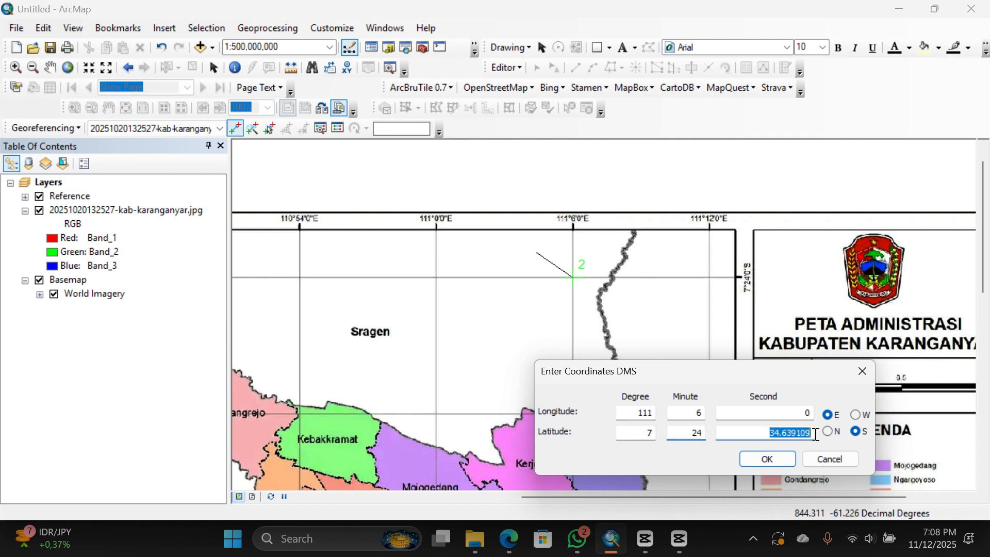
{"action": "type", "text": "0"}
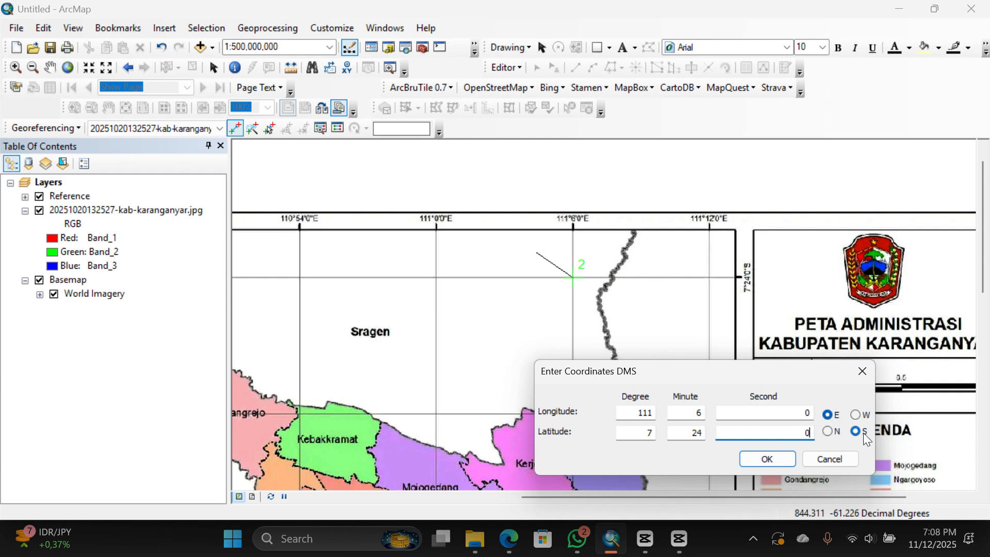
{"action": "left_click_drag", "start_coordinate": [777, 367], "coordinate": [789, 240]}
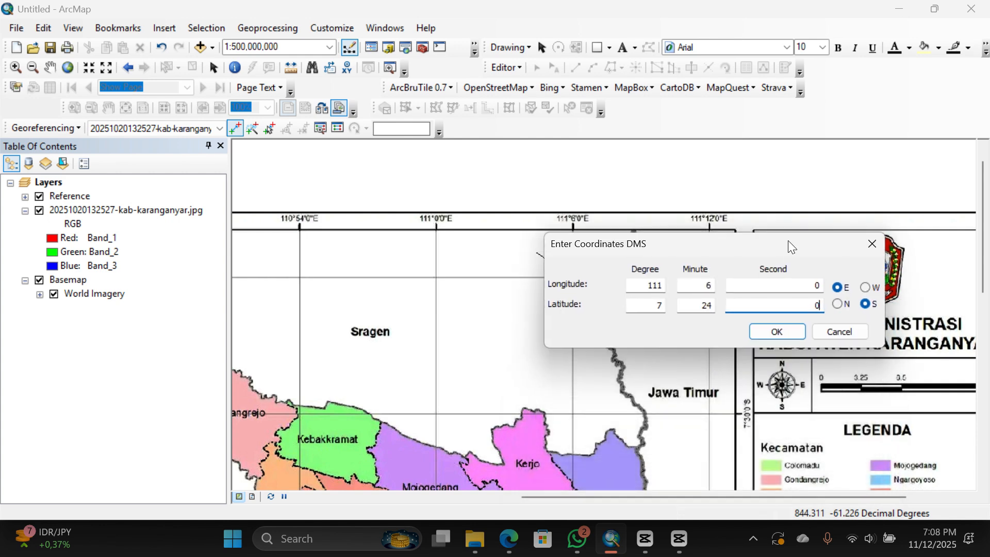
{"action": "left_click", "coordinate": [789, 332]}
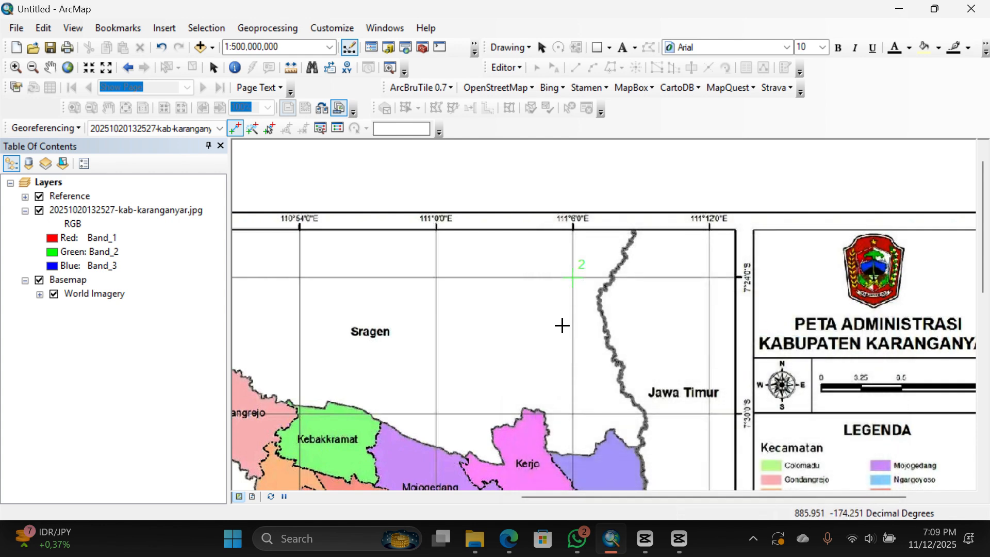
{"action": "scroll", "coordinate": [604, 330], "scroll_direction": "up", "scroll_amount": 2}
{"action": "scroll", "coordinate": [603, 330], "scroll_direction": "down", "scroll_amount": 2}
{"action": "scroll", "coordinate": [544, 372], "scroll_direction": "up", "scroll_amount": 1}
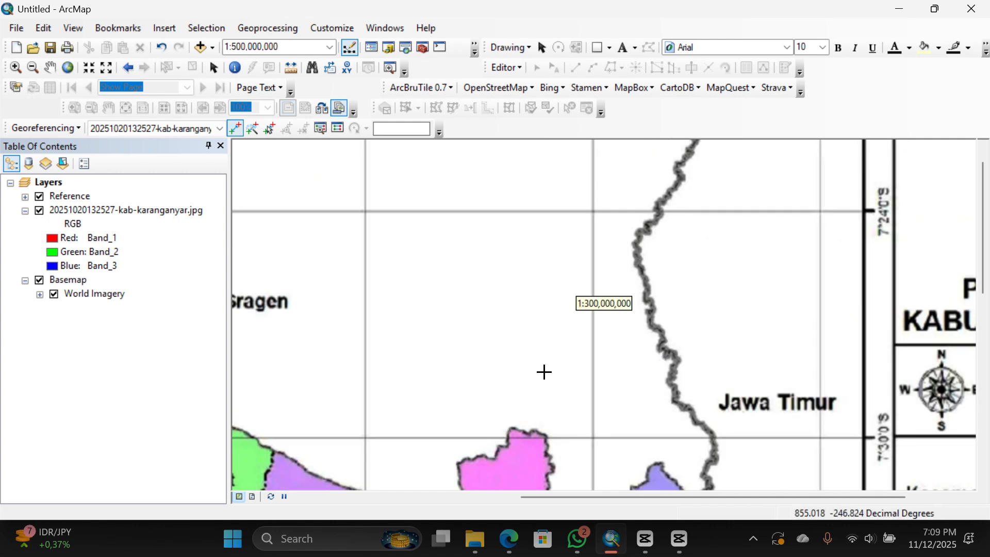
- Place the third control point on the image where the 111°6'0"E and 7°48'0"S grid lines cross
{"action": "scroll", "coordinate": [544, 372], "scroll_direction": "down", "scroll_amount": 1}
{"action": "left_click", "coordinate": [56, 73]}
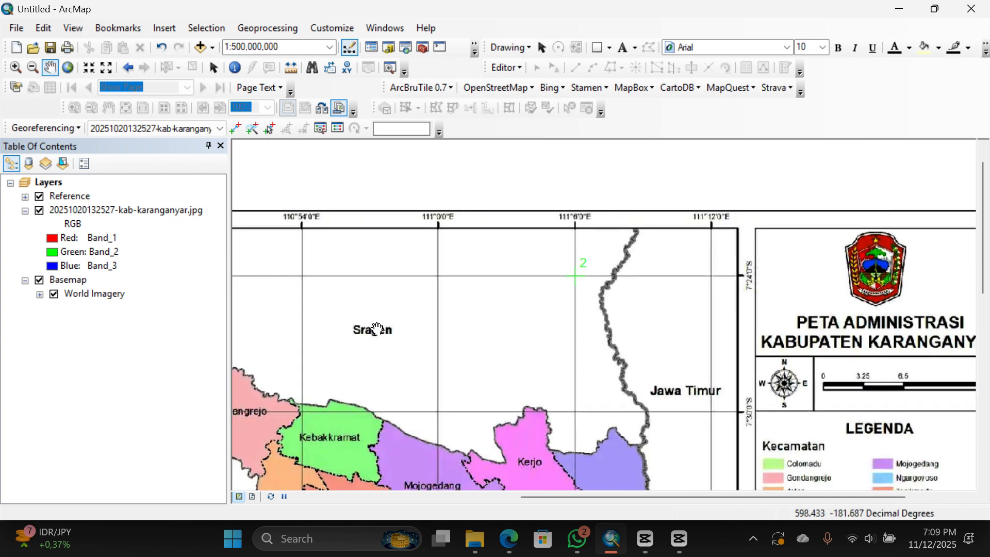
{"action": "left_click_drag", "start_coordinate": [447, 361], "coordinate": [478, 302]}
{"action": "left_click_drag", "start_coordinate": [562, 400], "coordinate": [562, 321]}
{"action": "left_click_drag", "start_coordinate": [586, 389], "coordinate": [572, 292]}
{"action": "left_click_drag", "start_coordinate": [592, 402], "coordinate": [586, 283]}
{"action": "left_click_drag", "start_coordinate": [619, 384], "coordinate": [585, 300]}
{"action": "left_click_drag", "start_coordinate": [626, 414], "coordinate": [583, 327]}
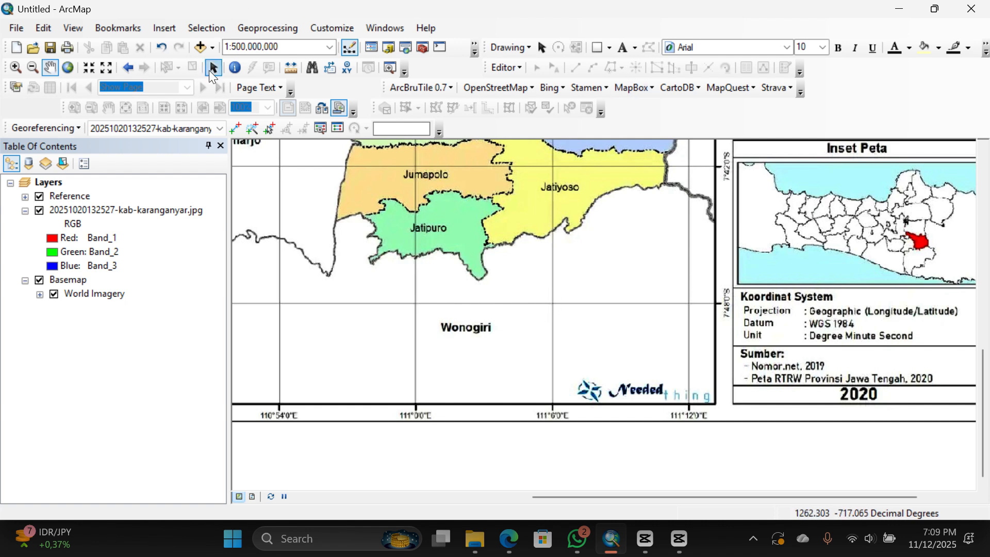
{"action": "left_click", "coordinate": [235, 128]}
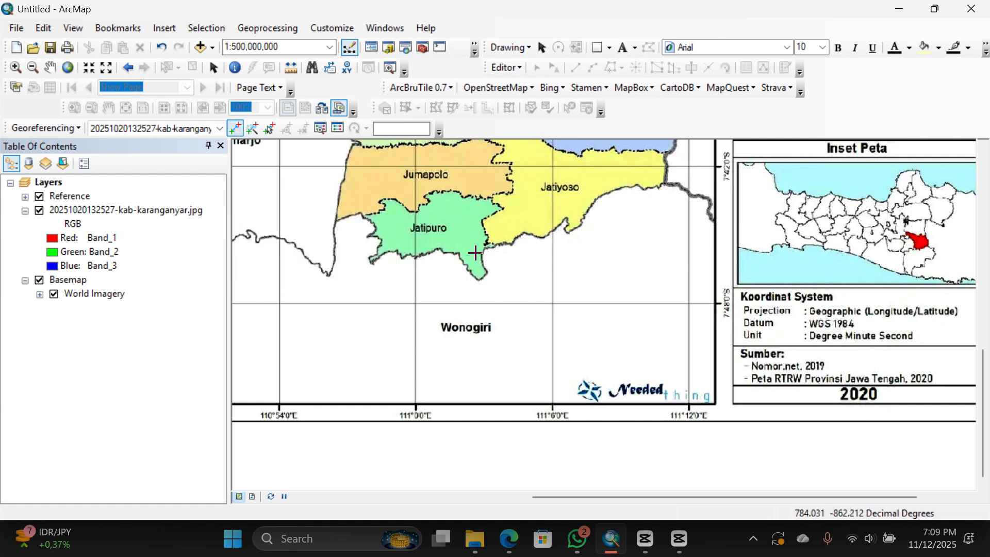
{"action": "left_click", "coordinate": [23, 73]}
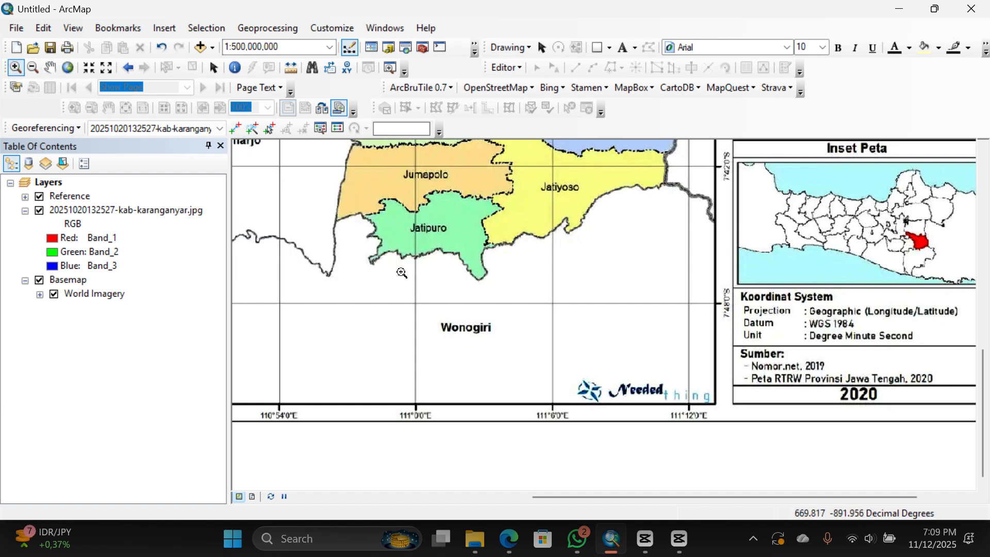
{"action": "left_click_drag", "start_coordinate": [544, 293], "coordinate": [569, 318]}
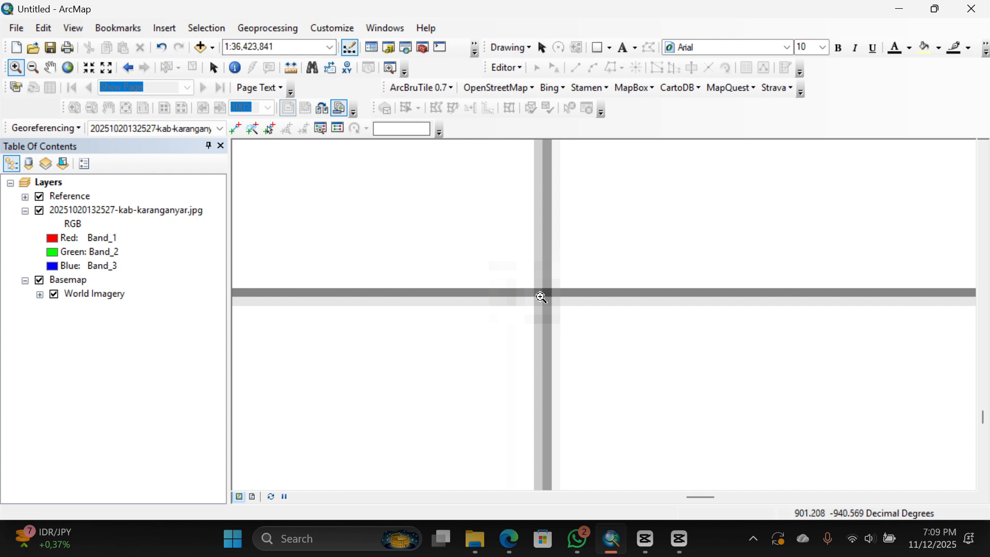
{"action": "left_click", "coordinate": [236, 129]}
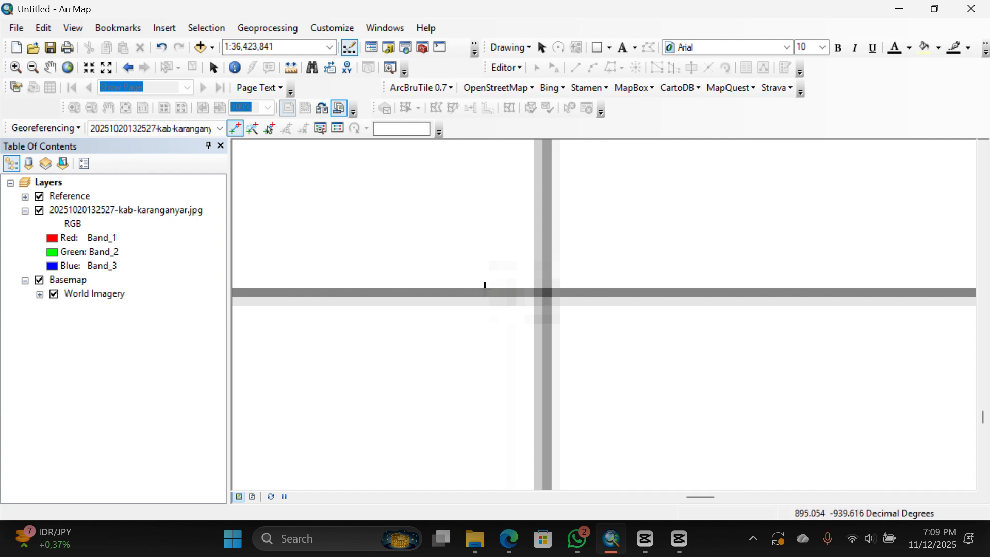
{"action": "left_click", "coordinate": [540, 298]}
{"action": "scroll", "coordinate": [548, 292], "scroll_direction": "up", "scroll_amount": 5}
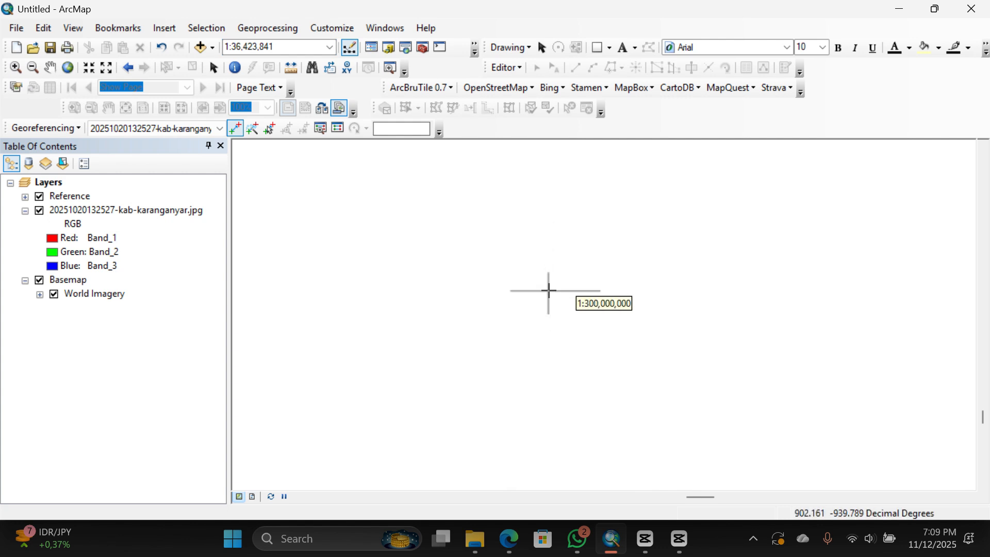
- Open the DMS coordinate entry for the third control point and set its longitude to 111° 6' 0" E
{"action": "right_click", "coordinate": [597, 297]}
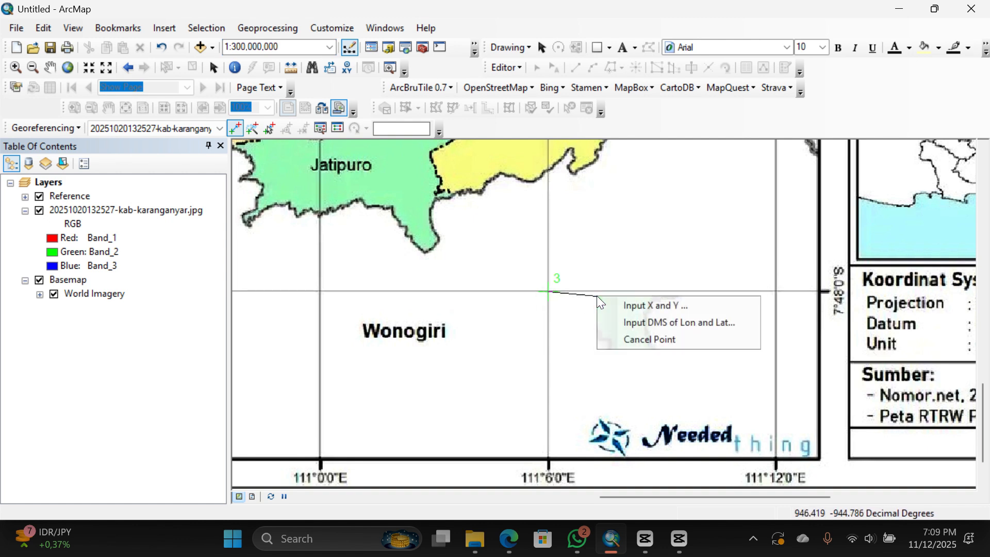
{"action": "left_click", "coordinate": [631, 321]}
{"action": "left_click_drag", "start_coordinate": [463, 211], "coordinate": [509, 321]}
{"action": "left_click_drag", "start_coordinate": [485, 357], "coordinate": [517, 361]}
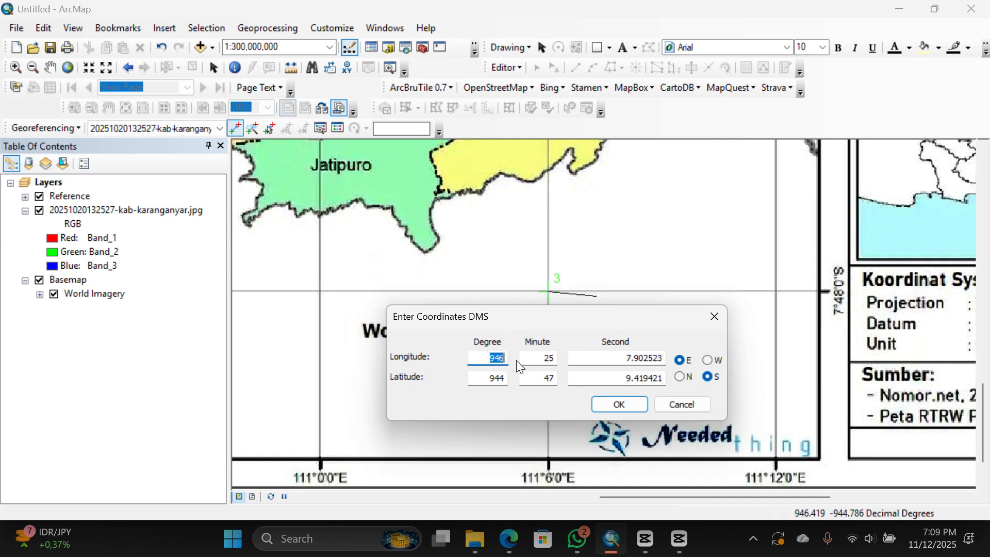
{"action": "type", "text": "111"}
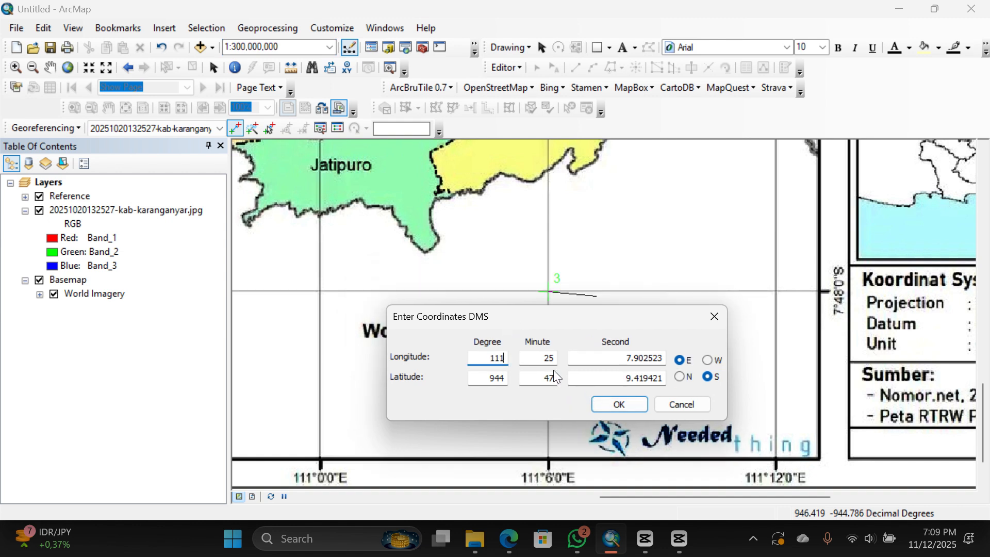
{"action": "key", "text": "Tab"}
{"action": "type", "text": "6"}
{"action": "key", "text": "Tab"}
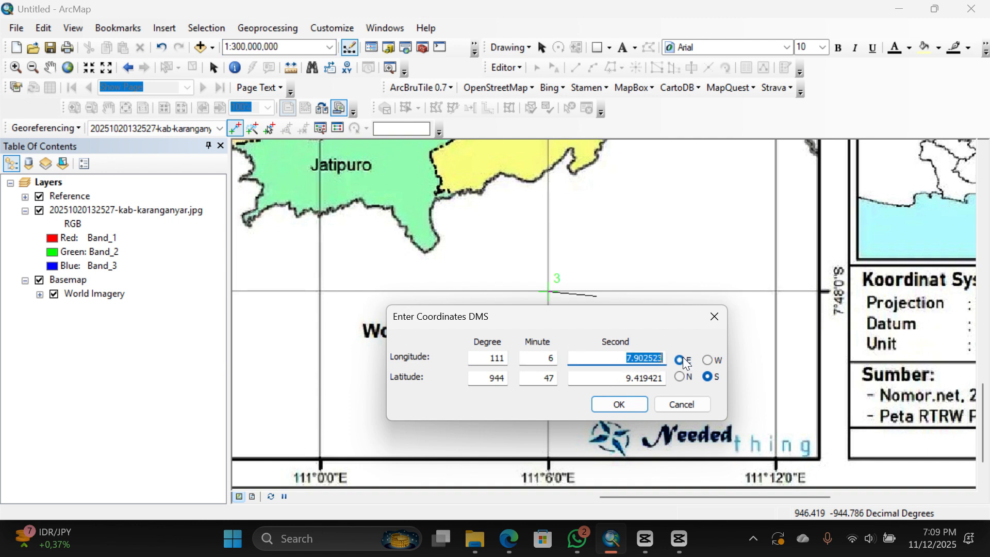
{"action": "type", "text": "0"}
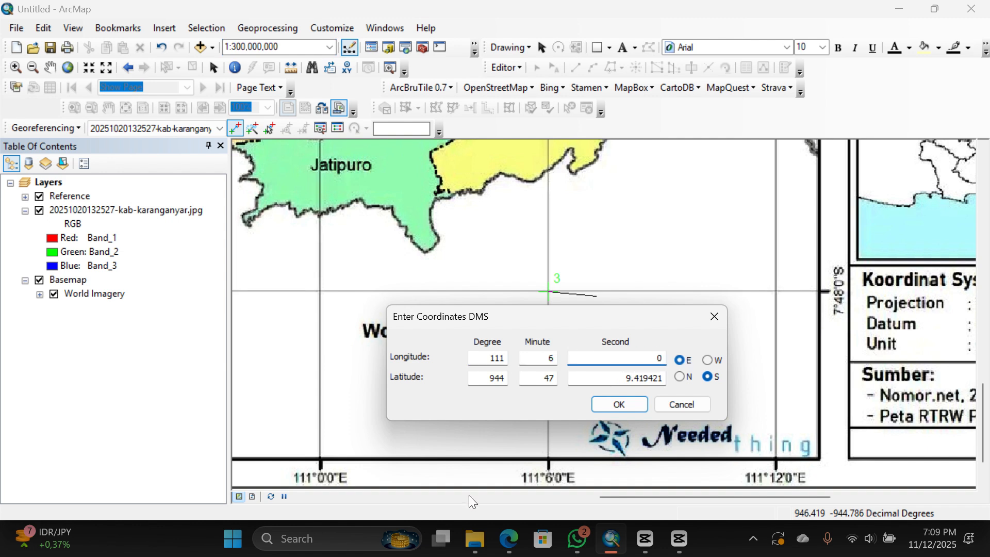
- Set the third control point's latitude to 7° 48' 0" S and accept its coordinates
{"action": "double_click", "coordinate": [491, 379]}
{"action": "type", "text": "7"}
{"action": "double_click", "coordinate": [552, 377]}
{"action": "type", "text": "48"}
{"action": "double_click", "coordinate": [627, 379]}
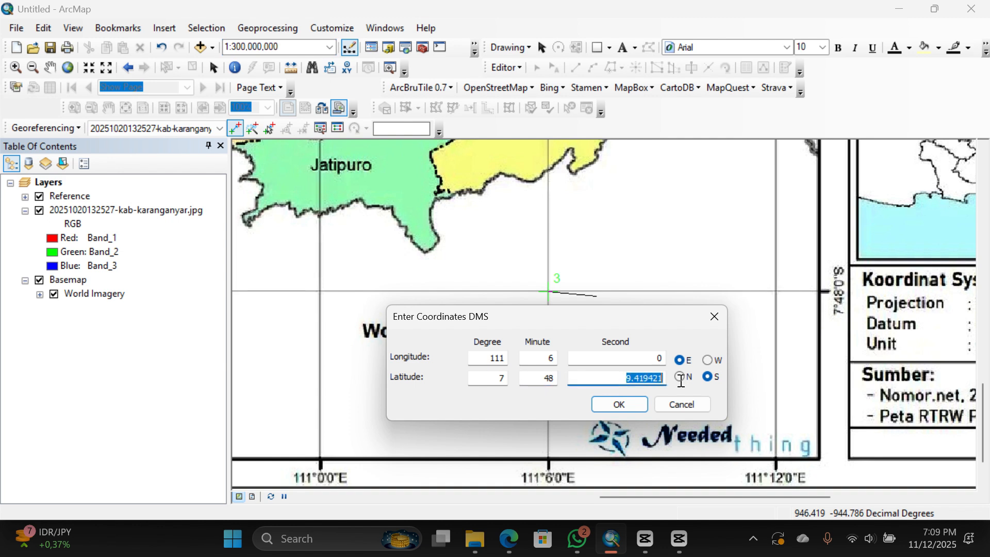
{"action": "type", "text": "0"}
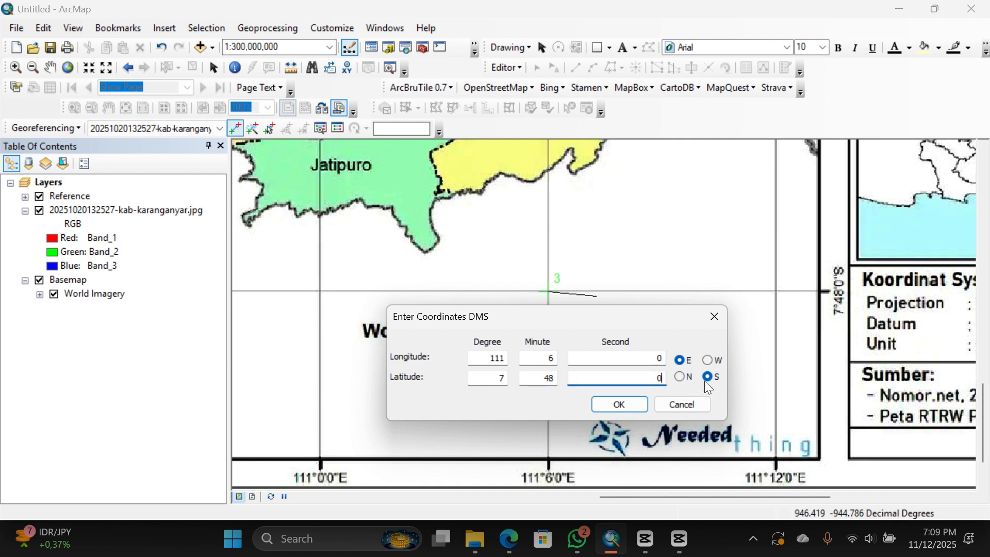
{"action": "left_click", "coordinate": [620, 405]}
- Place the fourth control point on the image where the 110°54'0"E and 7°48'0"S grid lines cross
{"action": "scroll", "coordinate": [450, 341], "scroll_direction": "up", "scroll_amount": 2}
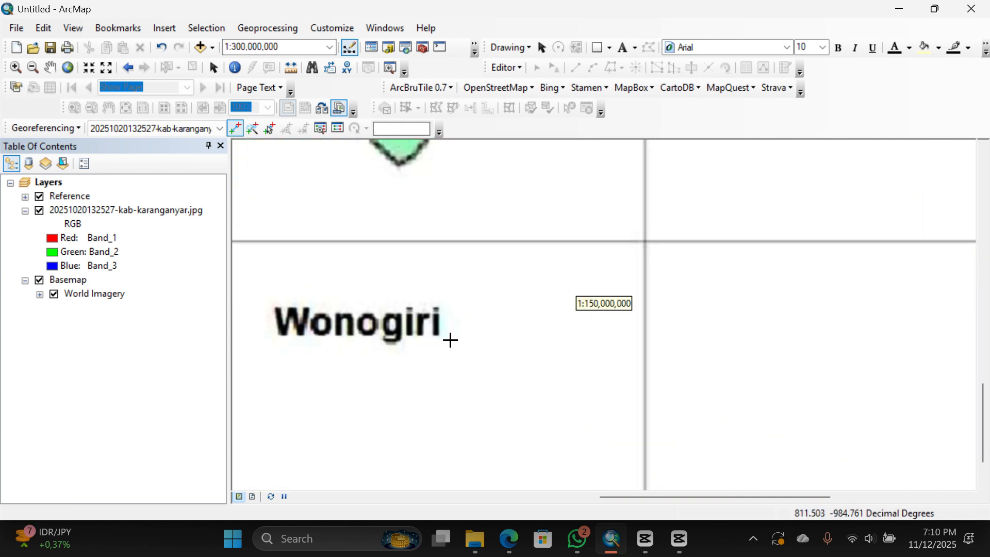
{"action": "scroll", "coordinate": [450, 340], "scroll_direction": "down", "scroll_amount": 3}
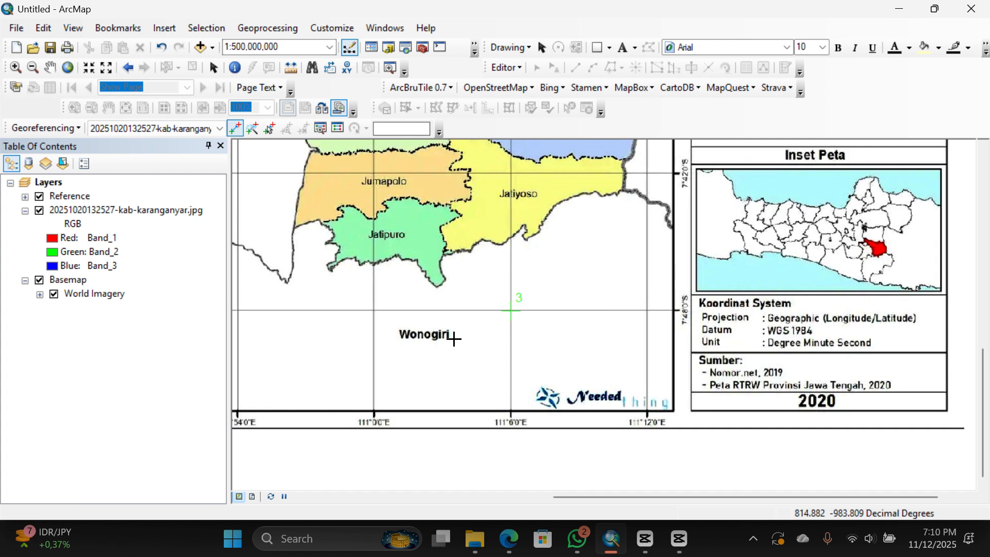
{"action": "left_click", "coordinate": [50, 68]}
{"action": "left_click_drag", "start_coordinate": [360, 345], "coordinate": [774, 364]}
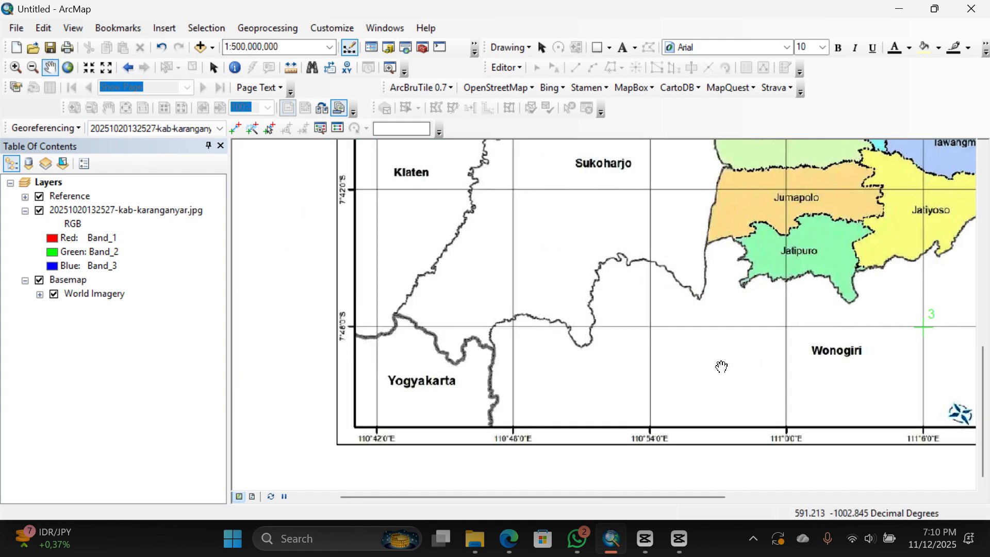
{"action": "left_click_drag", "start_coordinate": [623, 365], "coordinate": [521, 356]}
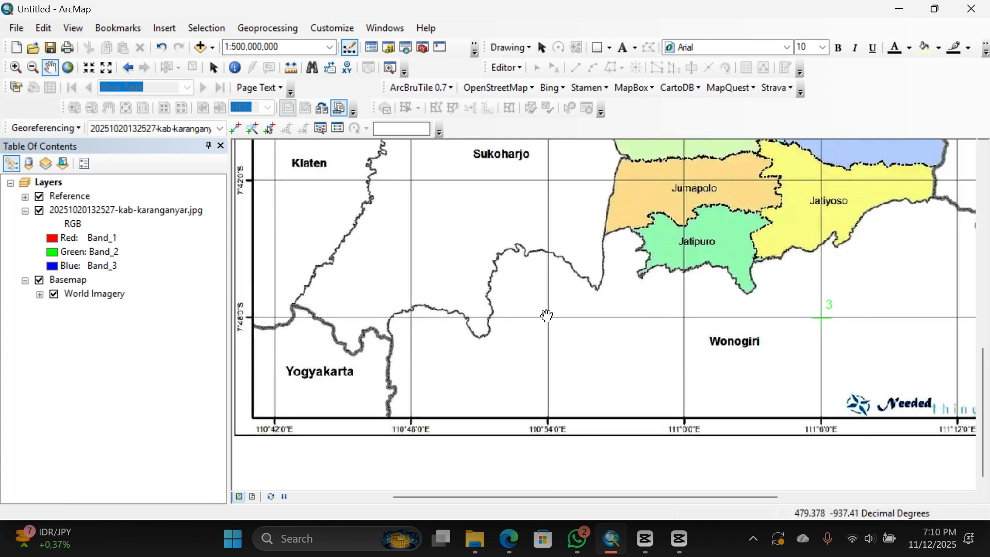
{"action": "scroll", "coordinate": [599, 317], "scroll_direction": "up", "scroll_amount": 2}
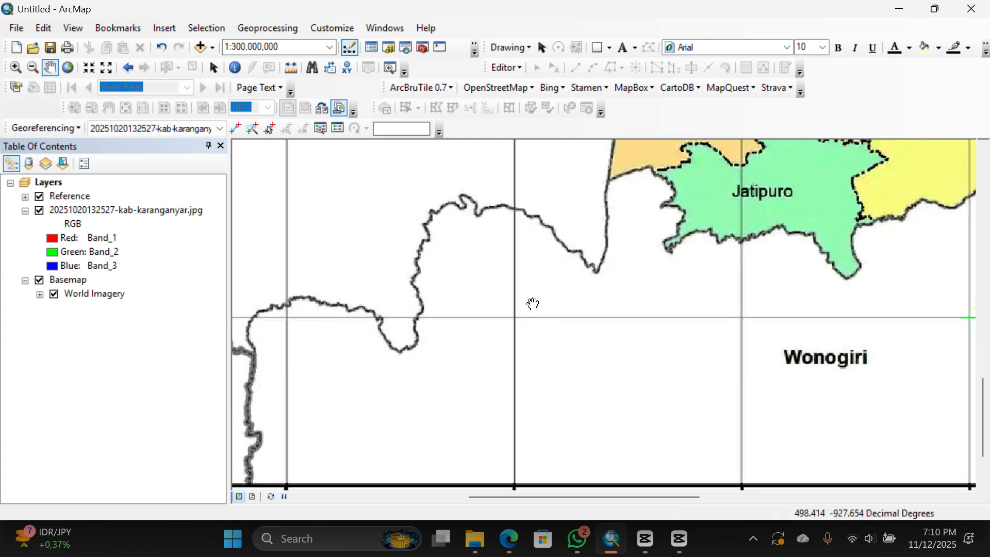
{"action": "scroll", "coordinate": [522, 310], "scroll_direction": "up", "scroll_amount": 2}
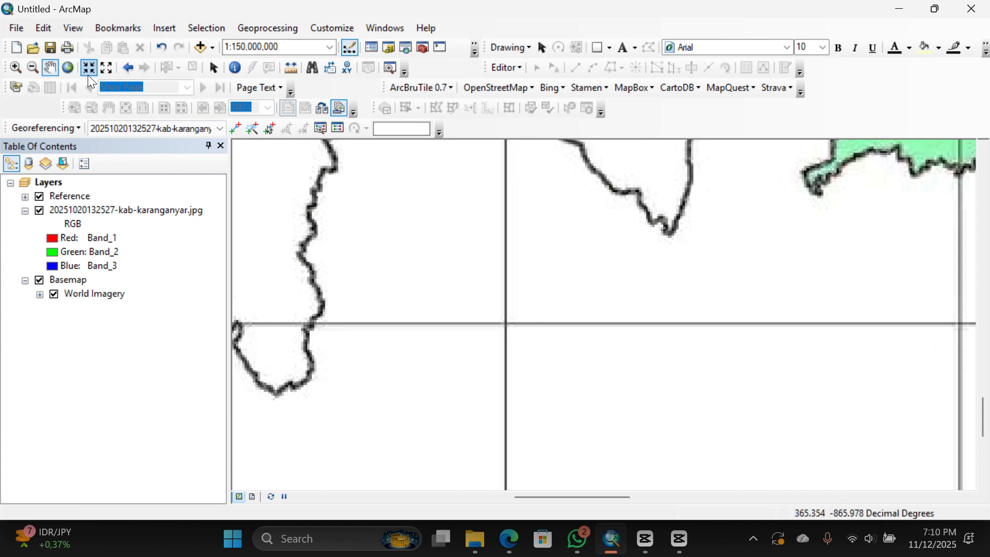
{"action": "left_click", "coordinate": [14, 69]}
{"action": "left_click_drag", "start_coordinate": [490, 311], "coordinate": [518, 339]}
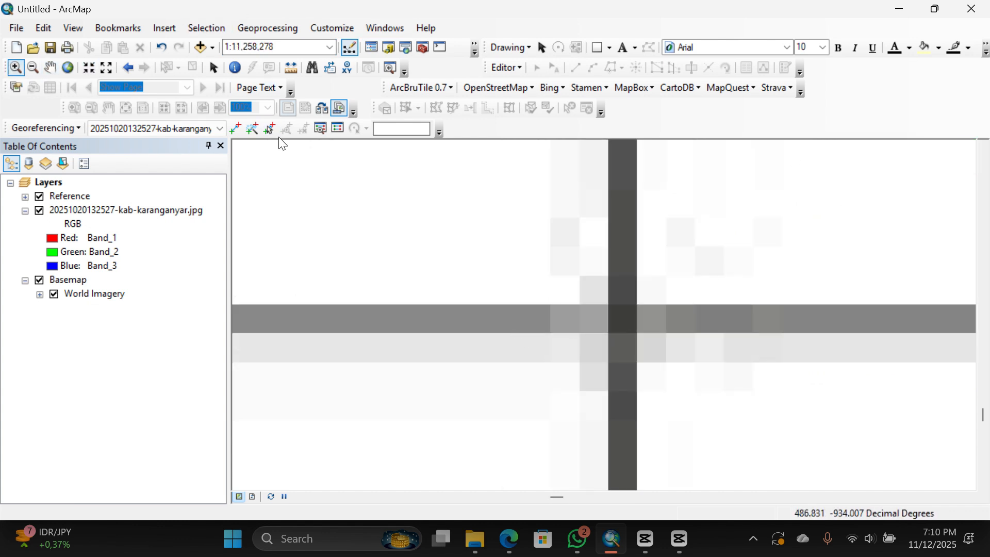
{"action": "left_click", "coordinate": [235, 129]}
{"action": "left_click", "coordinate": [621, 324]}
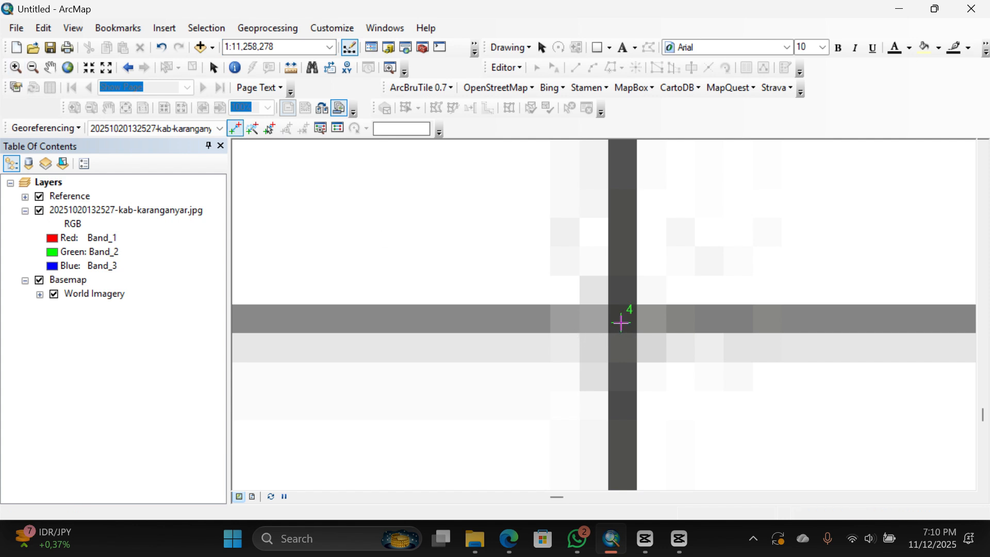
{"action": "scroll", "coordinate": [621, 324], "scroll_direction": "down", "scroll_amount": 5}
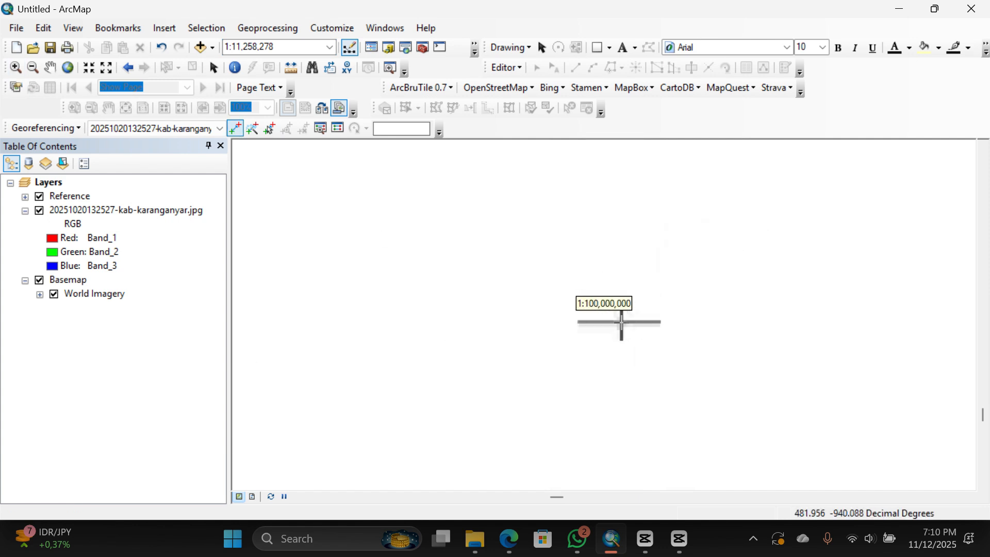
{"action": "scroll", "coordinate": [622, 323], "scroll_direction": "down", "scroll_amount": 2}
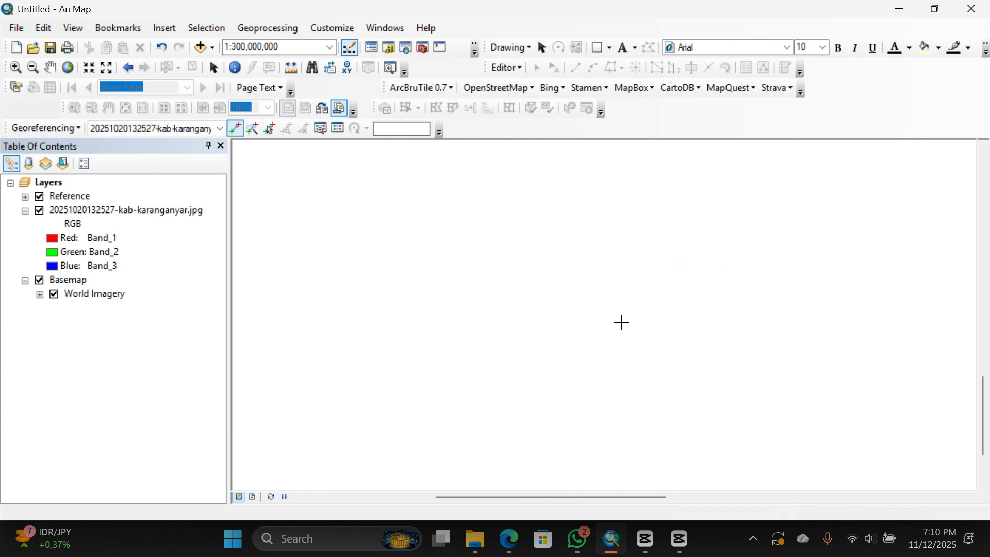
{"action": "scroll", "coordinate": [622, 324], "scroll_direction": "down", "scroll_amount": 1}
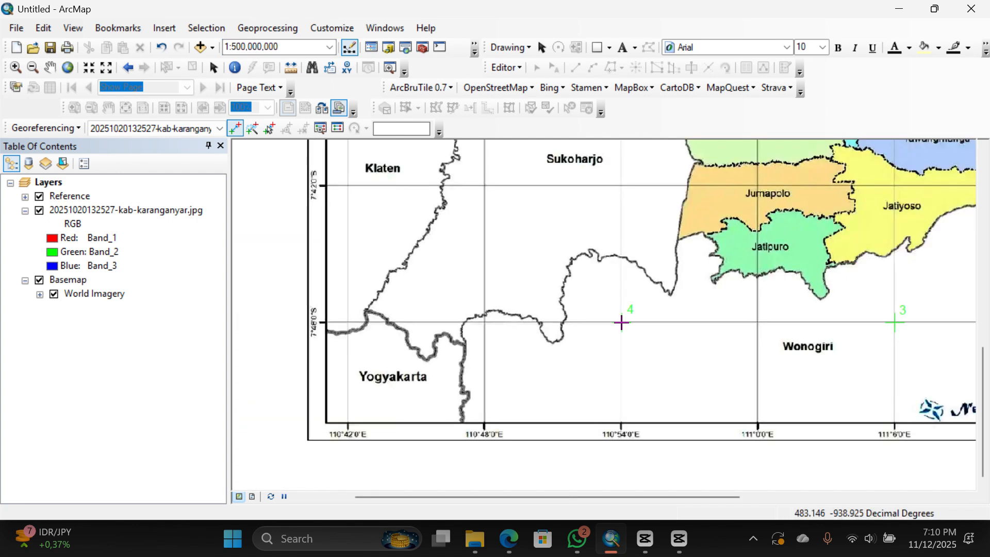
- Open the DMS coordinate entry for the fourth control point and set its longitude to 110° 54' 0" E
{"action": "right_click", "coordinate": [622, 323]}
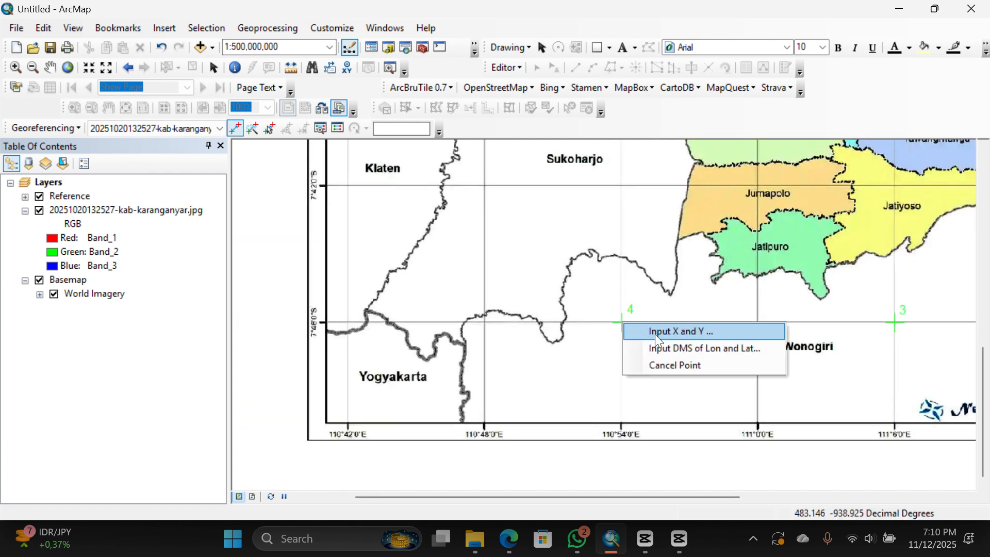
{"action": "left_click", "coordinate": [693, 347]}
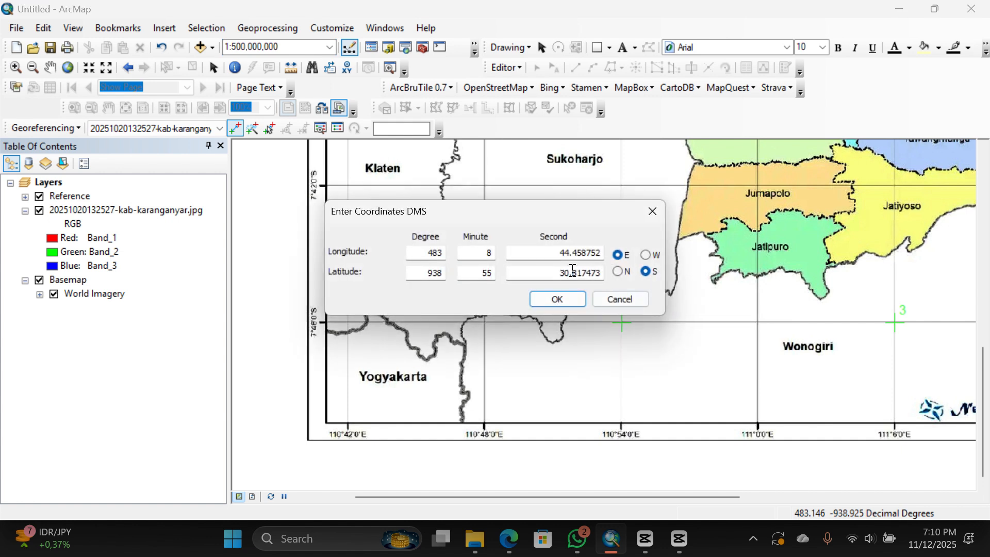
{"action": "left_click_drag", "start_coordinate": [426, 254], "coordinate": [457, 256]}
{"action": "type", "text": "110"}
{"action": "left_click_drag", "start_coordinate": [484, 253], "coordinate": [499, 254]}
{"action": "type", "text": "4"}
{"action": "key", "text": "BackSpace"}
{"action": "type", "text": "54"}
{"action": "double_click", "coordinate": [568, 260]}
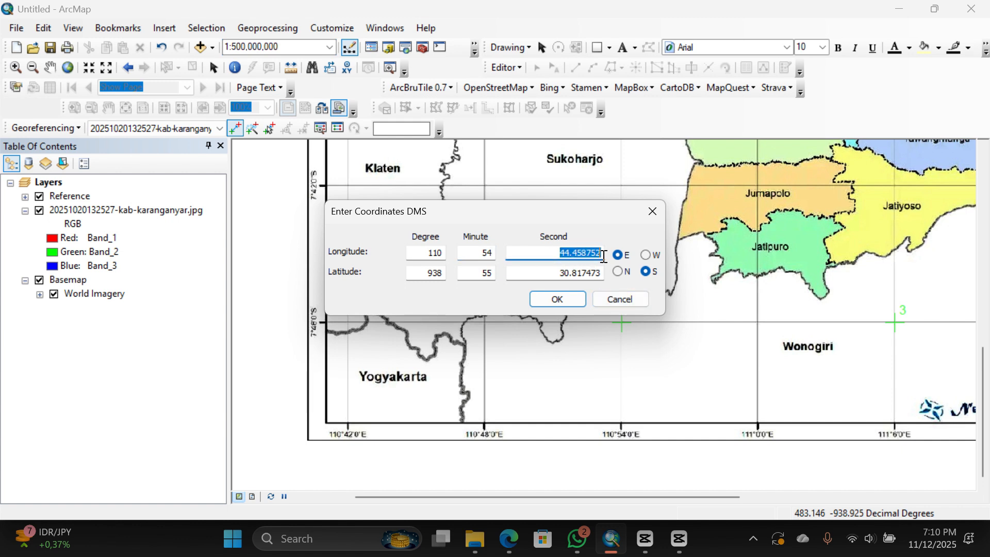
{"action": "type", "text": "0"}
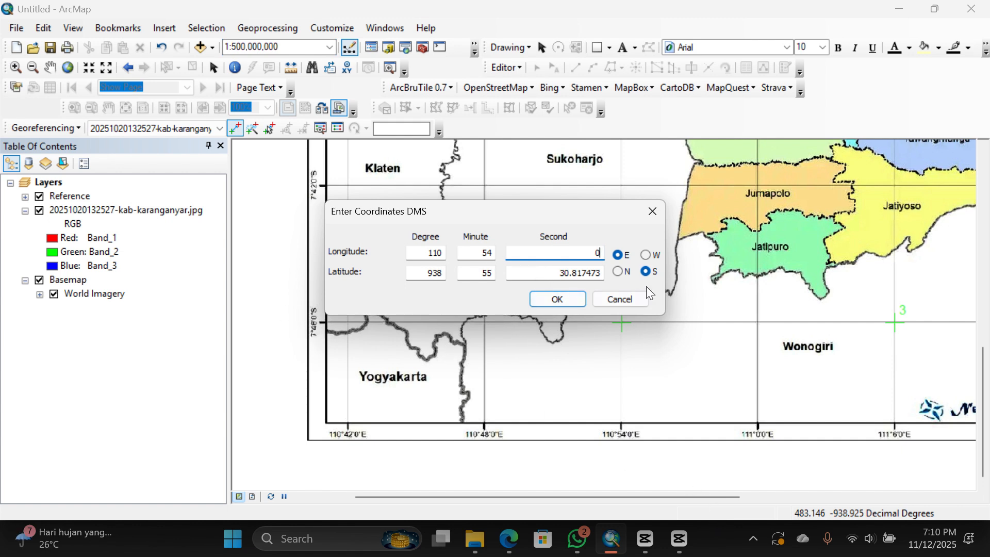
- Set the fourth control point's latitude to 7° 48' 0" S and accept its coordinates
{"action": "double_click", "coordinate": [437, 272]}
{"action": "type", "text": "7"}
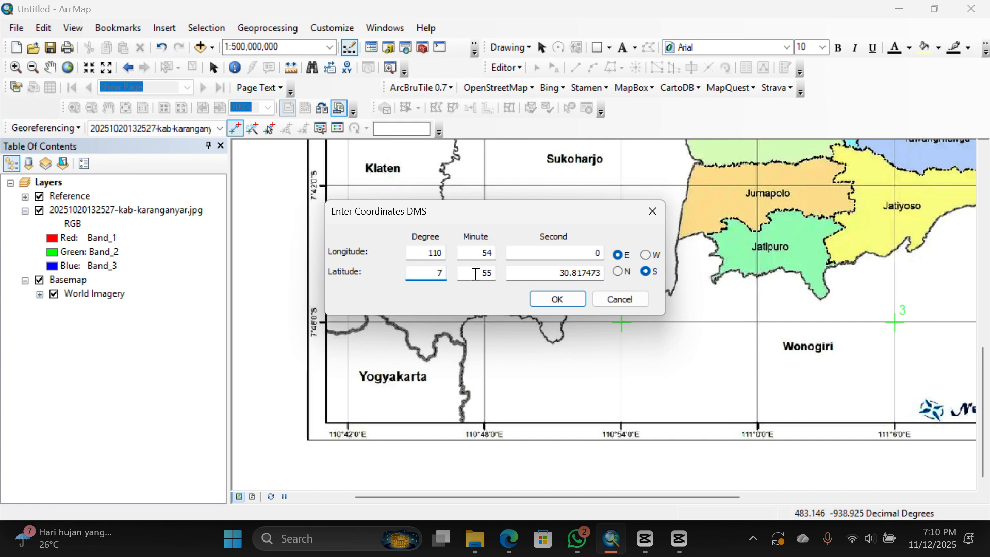
{"action": "key", "text": "Tab"}
{"action": "type", "text": "48"}
{"action": "key", "text": "Tab"}
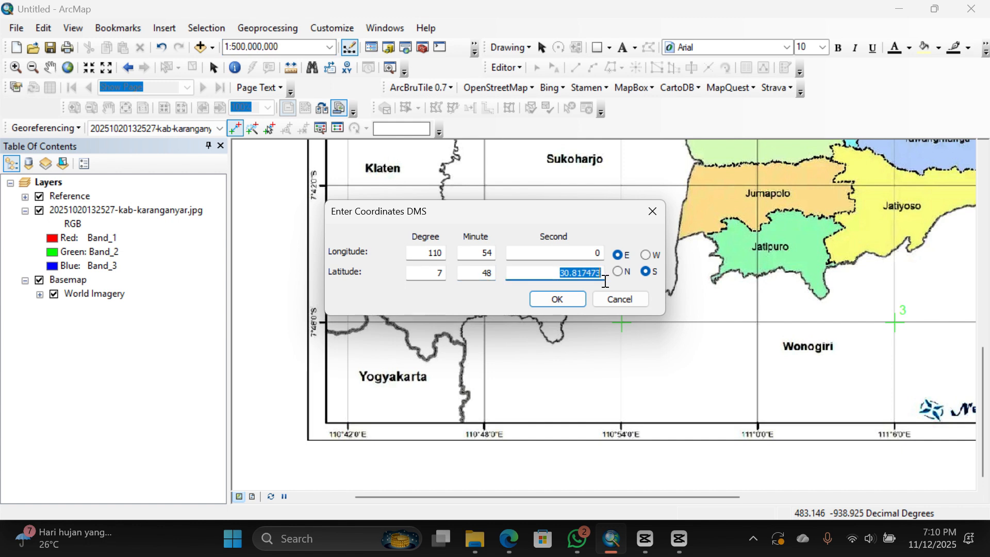
{"action": "type", "text": "0"}
{"action": "left_click", "coordinate": [565, 299]}
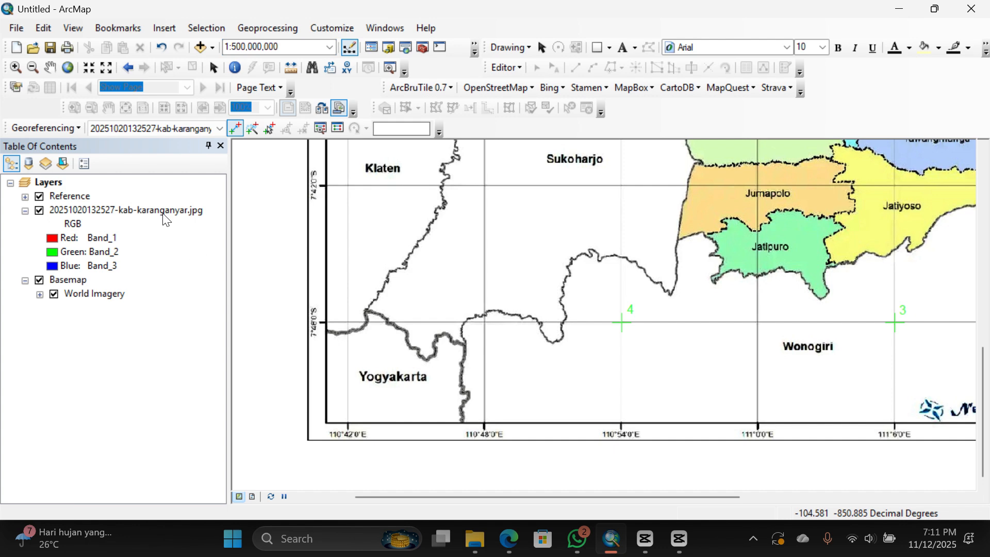
{"action": "scroll", "coordinate": [656, 327], "scroll_direction": "up", "scroll_amount": 1}
{"action": "scroll", "coordinate": [656, 327], "scroll_direction": "down", "scroll_amount": 1}
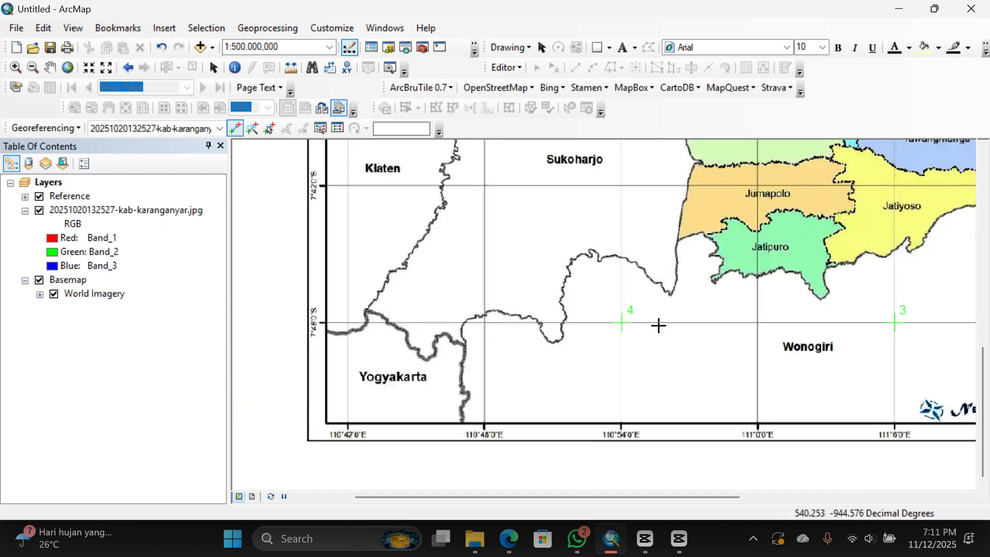
{"action": "right_click", "coordinate": [138, 210]}
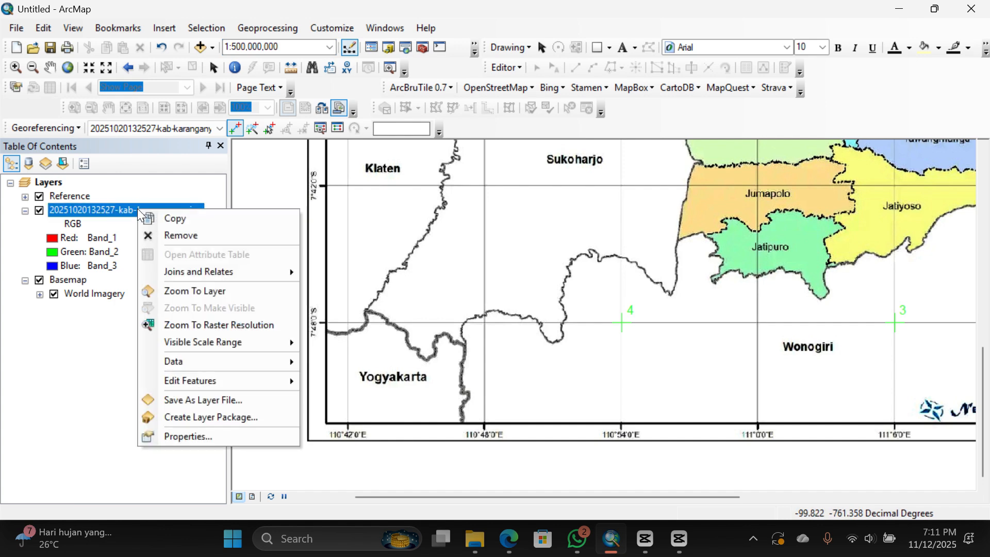
{"action": "left_click", "coordinate": [250, 296]}
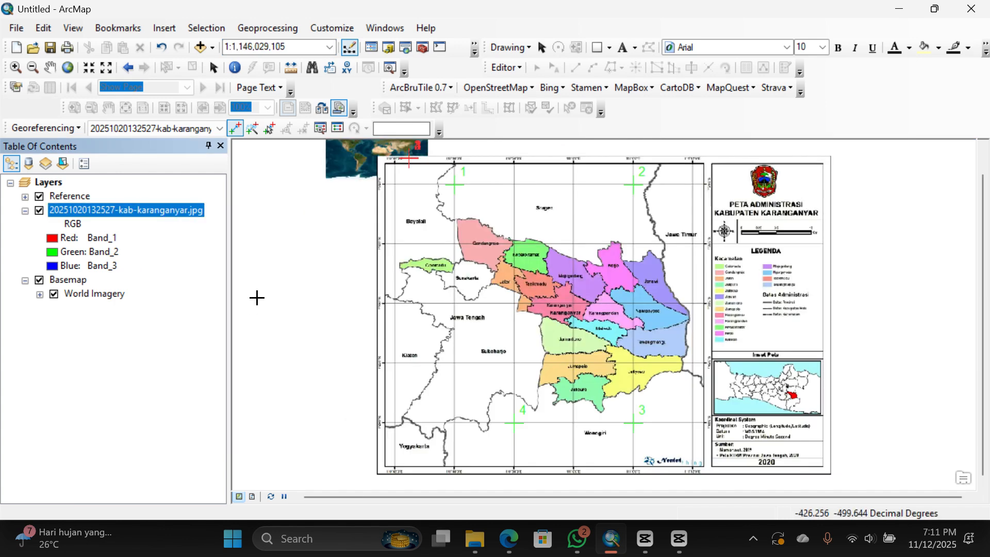
{"action": "scroll", "coordinate": [577, 349], "scroll_direction": "up", "scroll_amount": 2}
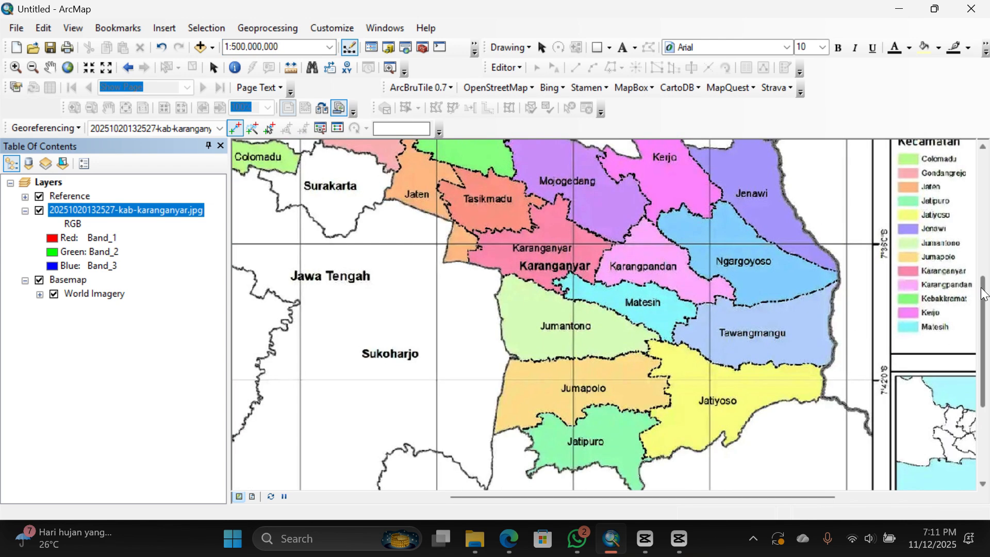
{"action": "left_click_drag", "start_coordinate": [985, 299], "coordinate": [988, 391]}
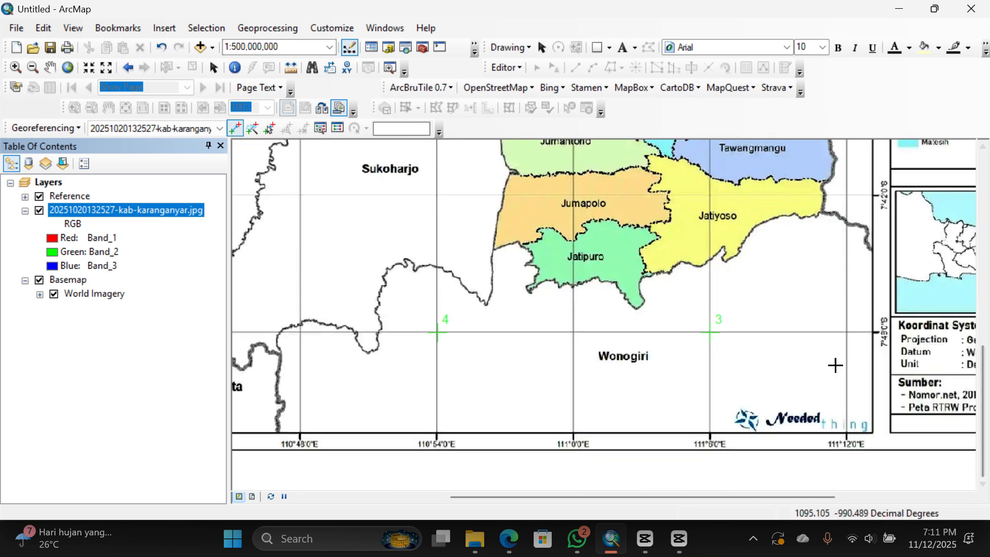
{"action": "left_click", "coordinate": [39, 280]}
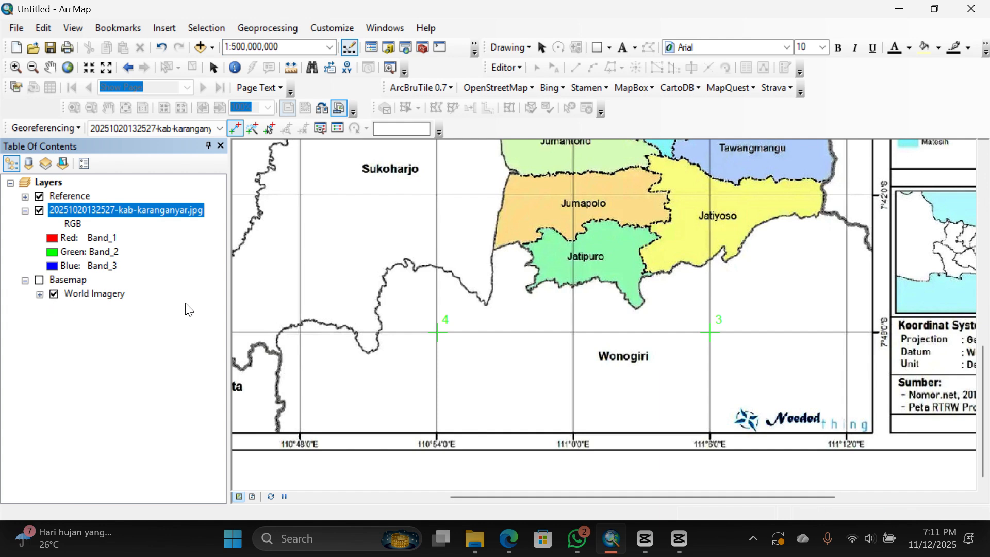
{"action": "right_click", "coordinate": [125, 202]}
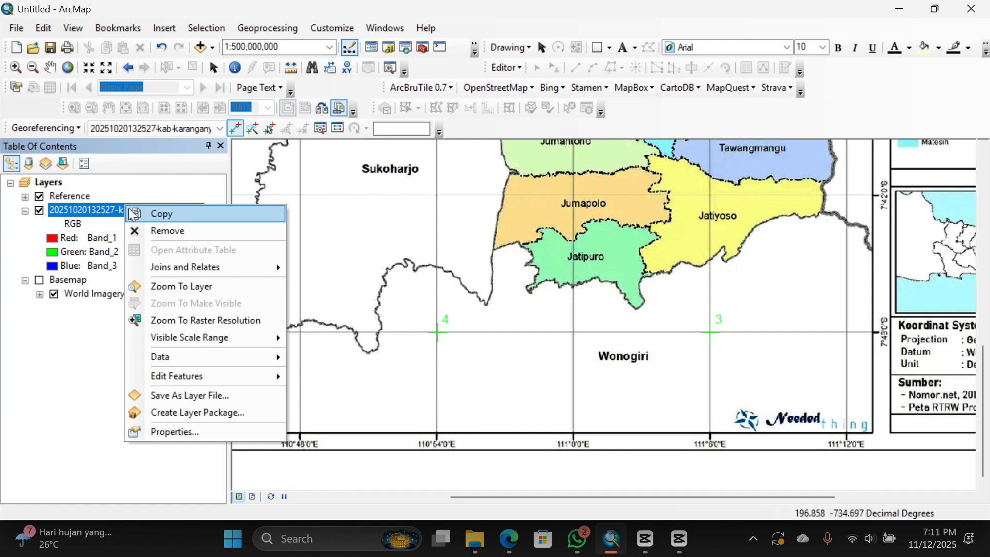
{"action": "left_click", "coordinate": [235, 286]}
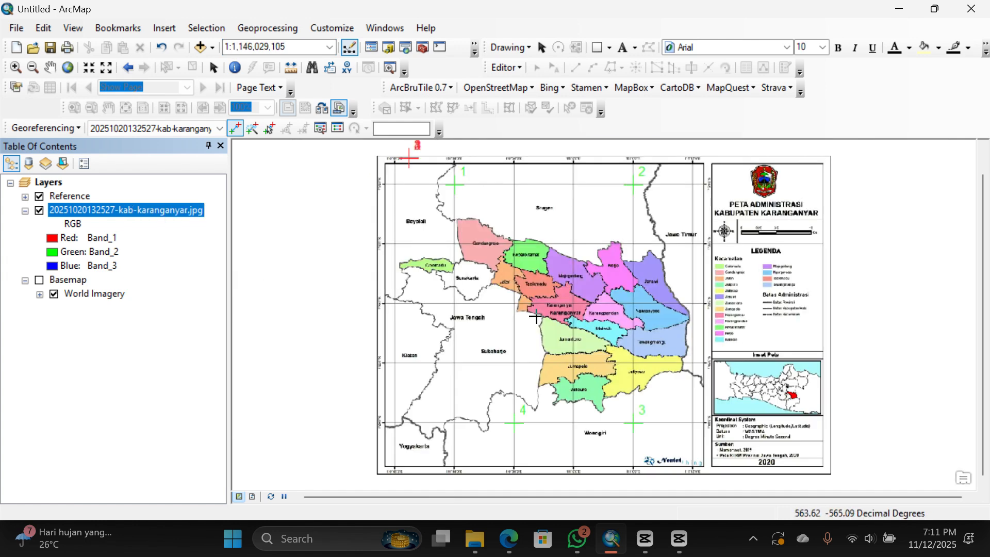
{"action": "scroll", "coordinate": [536, 317], "scroll_direction": "up", "scroll_amount": 3}
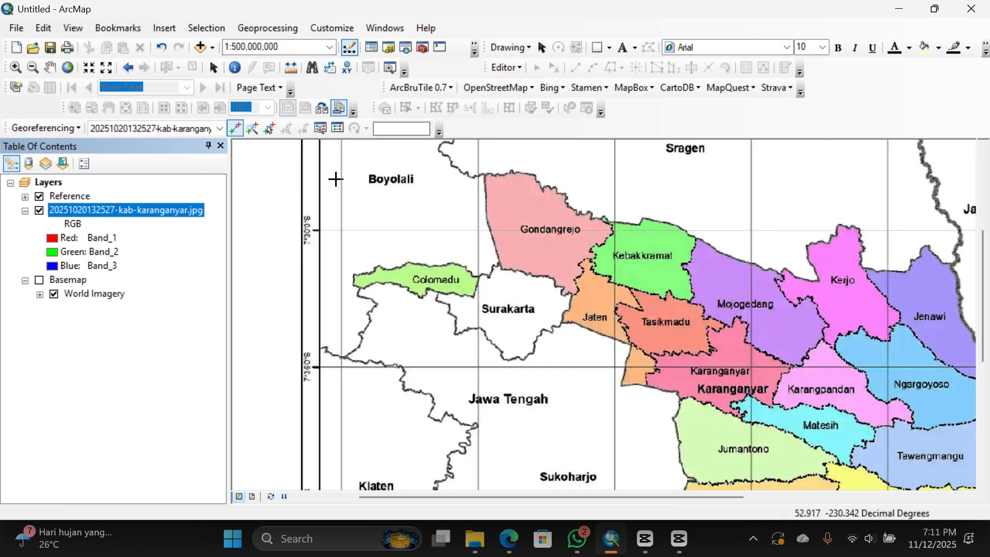
{"action": "left_click", "coordinate": [73, 128]}
{"action": "left_click", "coordinate": [92, 215]}
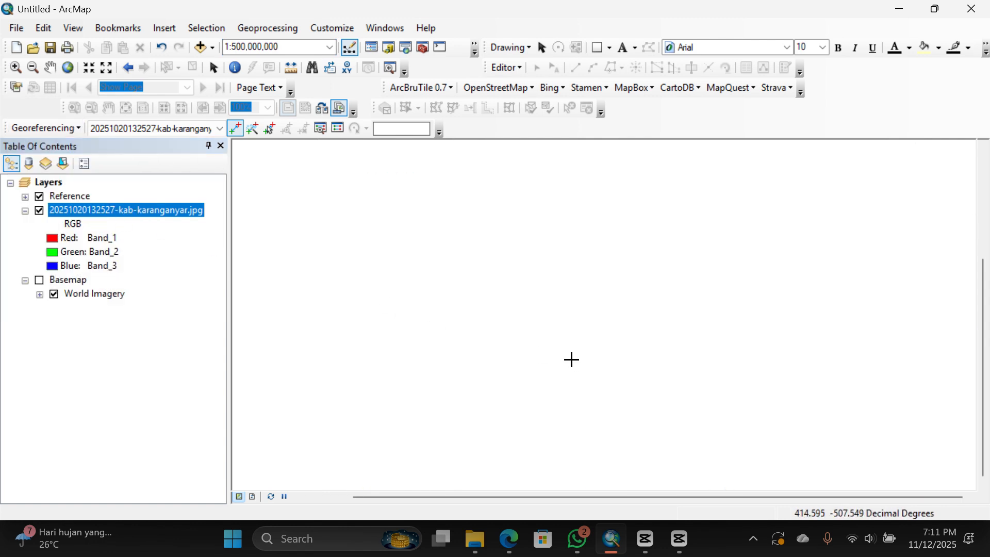
{"action": "right_click", "coordinate": [125, 209]}
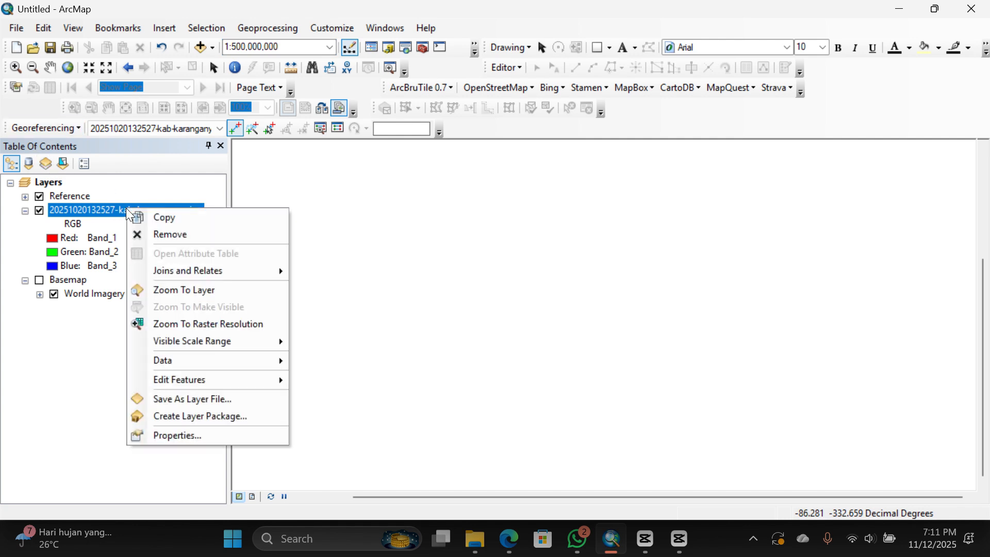
{"action": "left_click", "coordinate": [222, 291]}
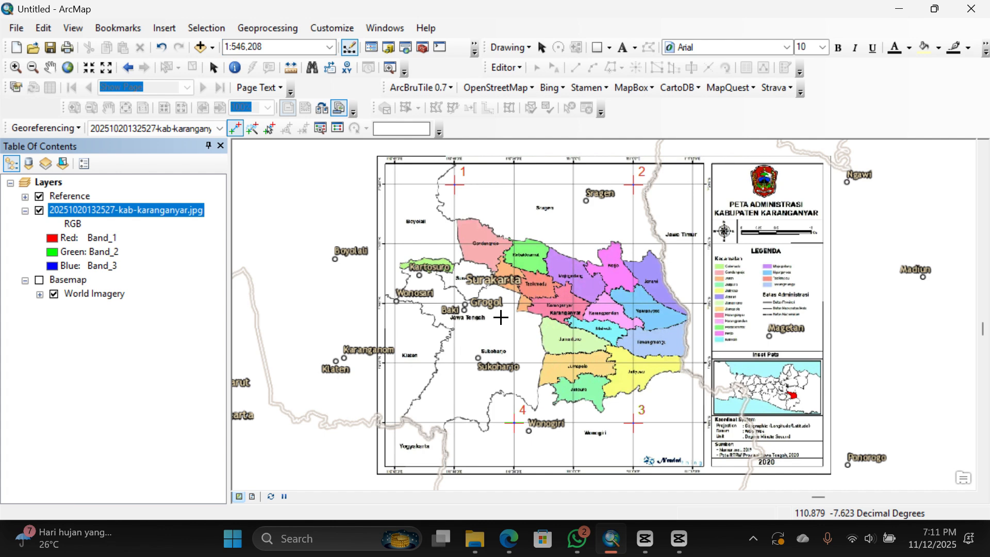
- Turn the Basemap group back on to display the satellite imagery beneath the georeferenced Karanganyar map
{"action": "scroll", "coordinate": [500, 317], "scroll_direction": "up", "scroll_amount": 1}
{"action": "scroll", "coordinate": [500, 317], "scroll_direction": "down", "scroll_amount": 3}
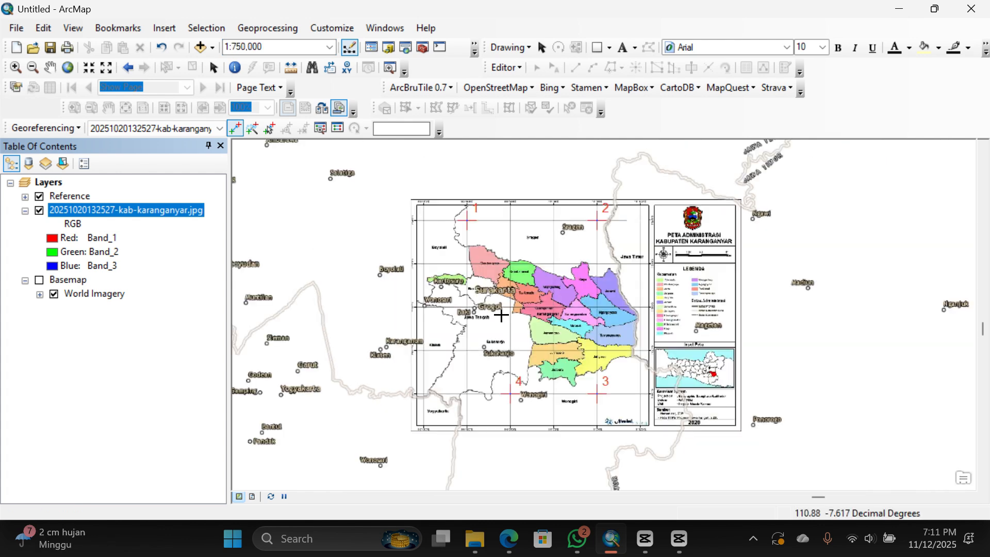
{"action": "scroll", "coordinate": [501, 315], "scroll_direction": "down", "scroll_amount": 3}
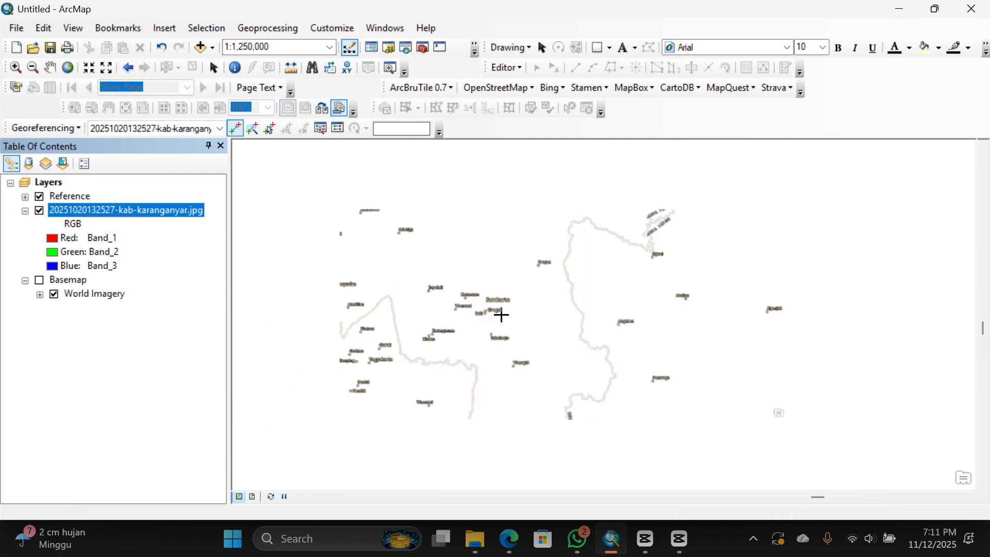
{"action": "scroll", "coordinate": [502, 315], "scroll_direction": "down", "scroll_amount": 2}
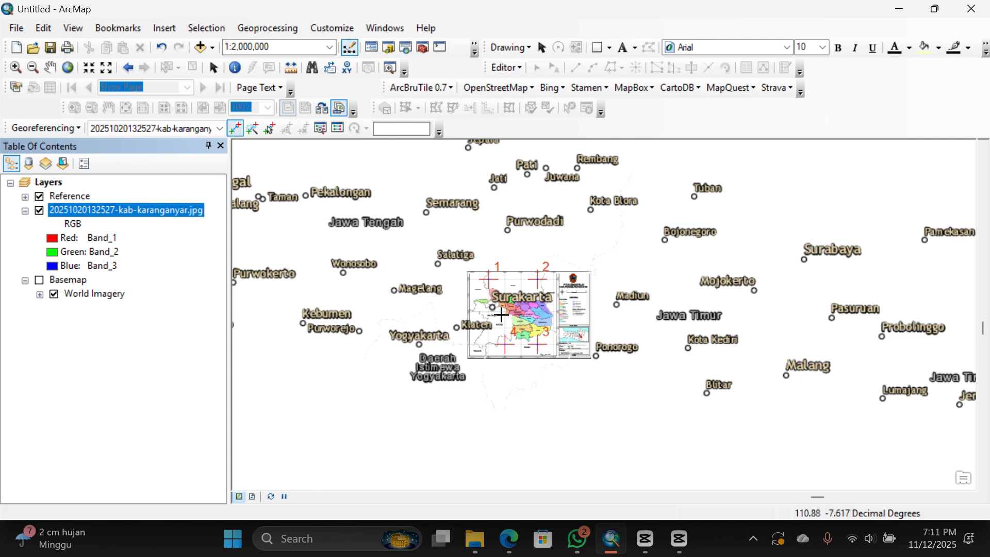
{"action": "left_click", "coordinate": [39, 279]}
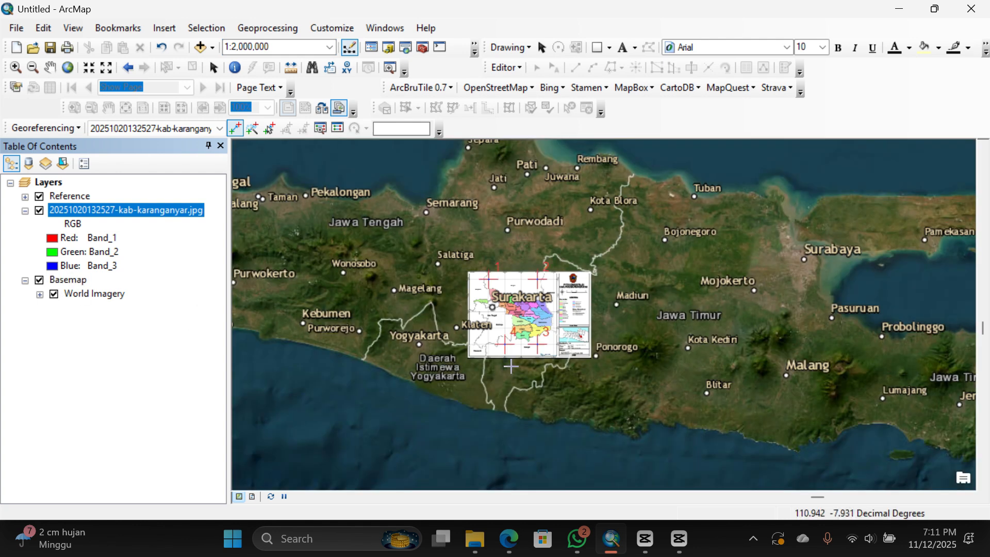
- Examine how the Jawa Tengah–Jawa Timur boundary on the scanned map aligns with the reference boundary near control point 2
{"action": "scroll", "coordinate": [565, 283], "scroll_direction": "up", "scroll_amount": 1}
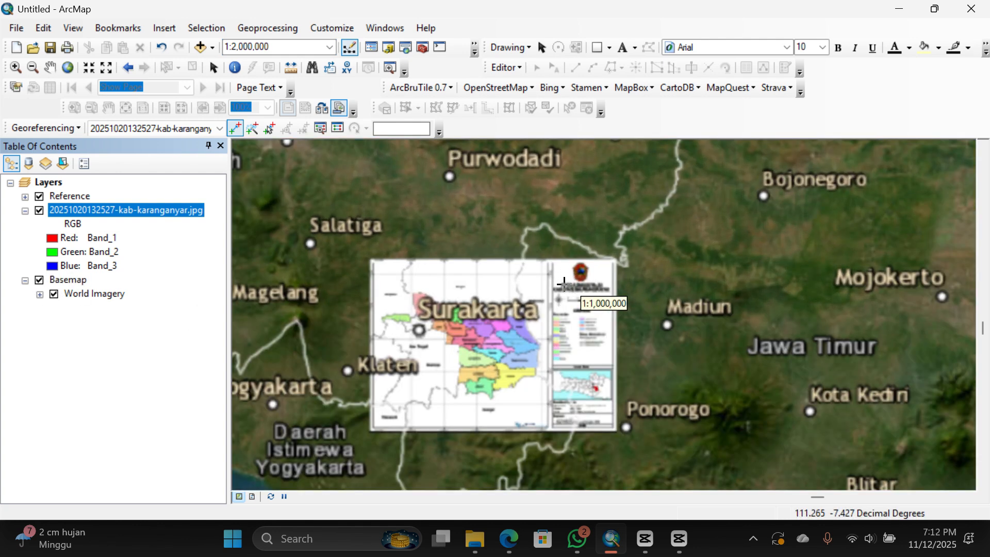
{"action": "scroll", "coordinate": [565, 284], "scroll_direction": "up", "scroll_amount": 1}
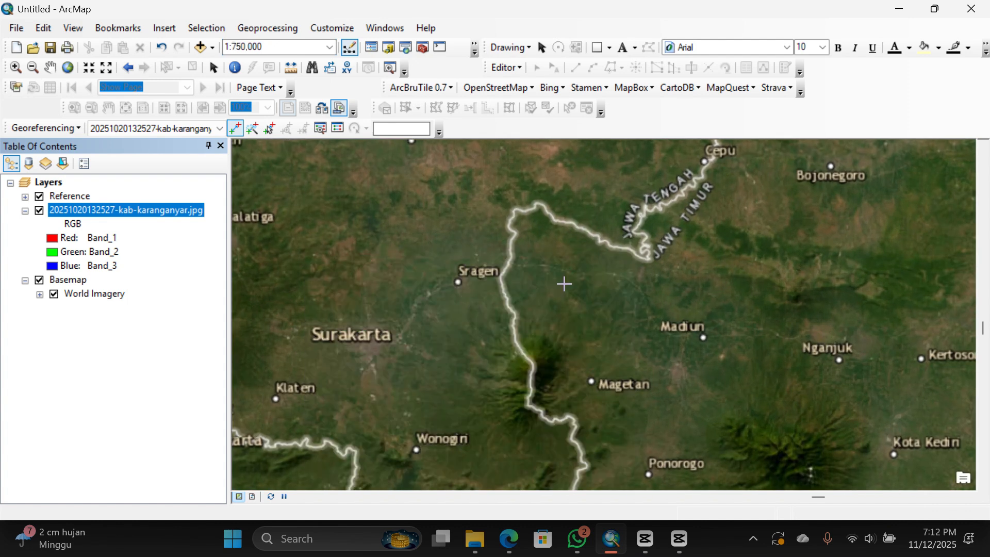
{"action": "scroll", "coordinate": [565, 284], "scroll_direction": "up", "scroll_amount": 1}
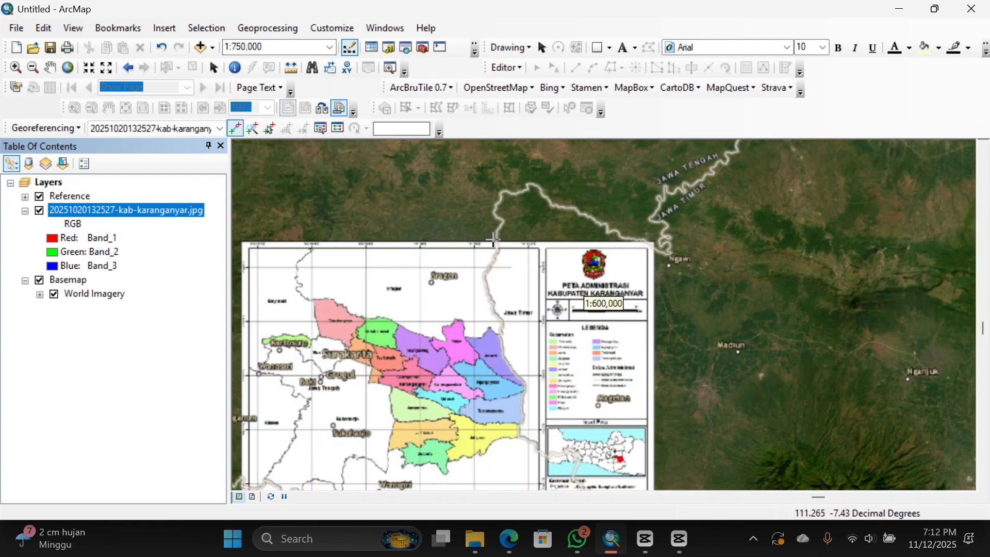
{"action": "left_click", "coordinate": [16, 67]}
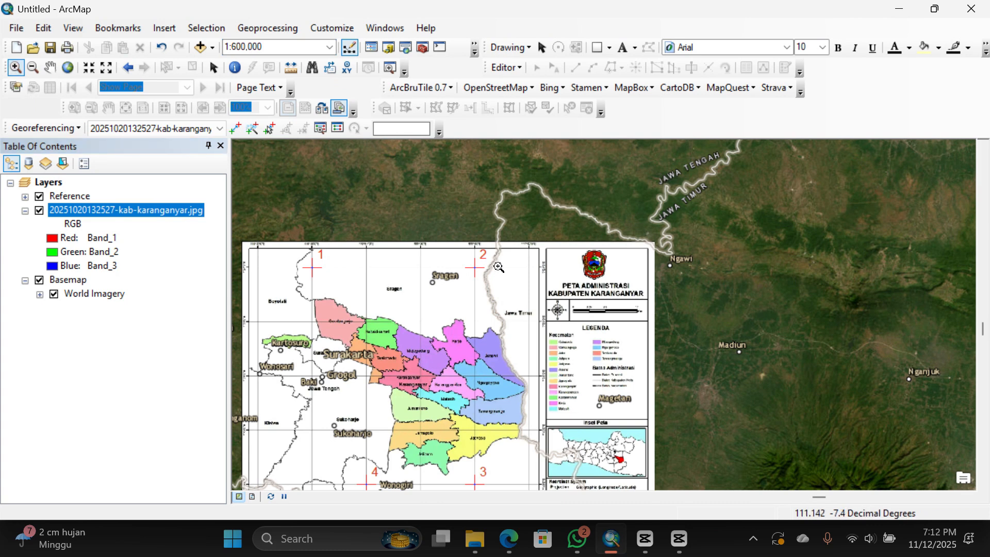
{"action": "left_click_drag", "start_coordinate": [484, 230], "coordinate": [544, 273]}
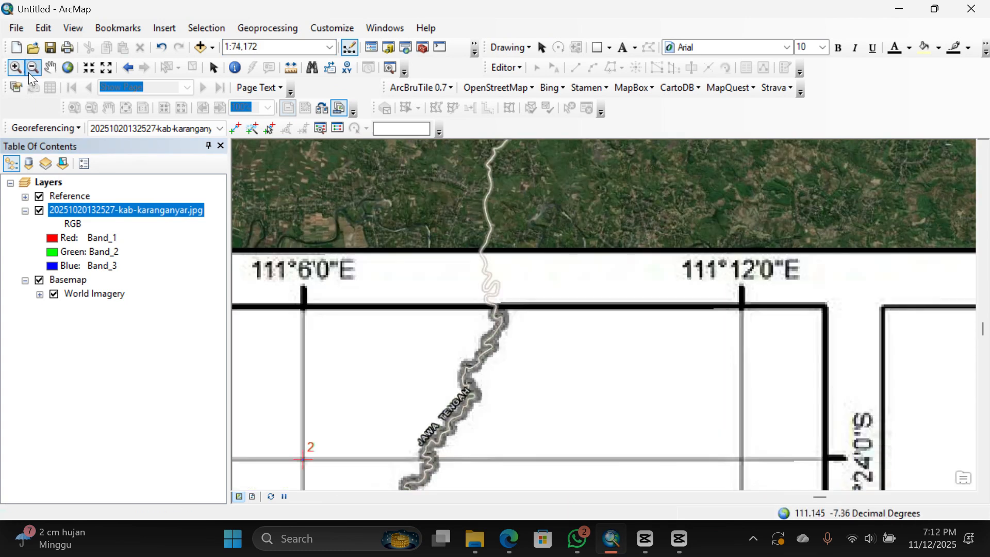
{"action": "left_click", "coordinate": [40, 212]}
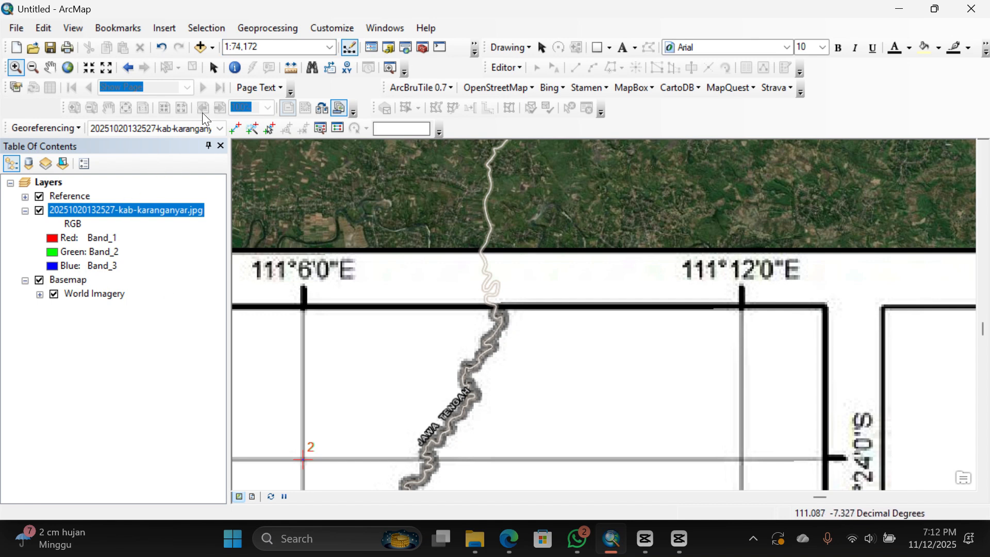
{"action": "left_click", "coordinate": [49, 70]}
{"action": "left_click_drag", "start_coordinate": [492, 368], "coordinate": [524, 325]}
{"action": "scroll", "coordinate": [526, 329], "scroll_direction": "up", "scroll_amount": 1}
{"action": "scroll", "coordinate": [527, 329], "scroll_direction": "down", "scroll_amount": 3}
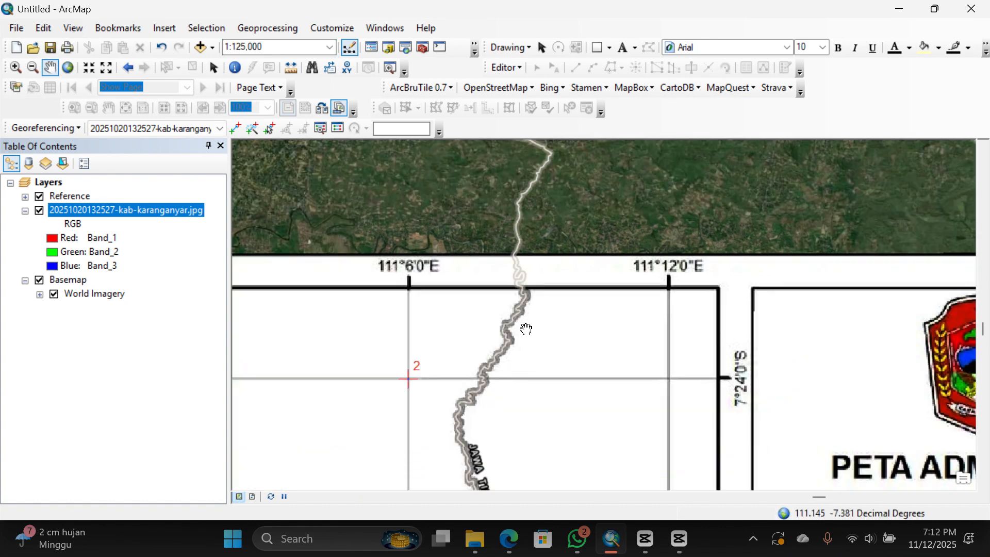
{"action": "scroll", "coordinate": [527, 329], "scroll_direction": "down", "scroll_amount": 4}
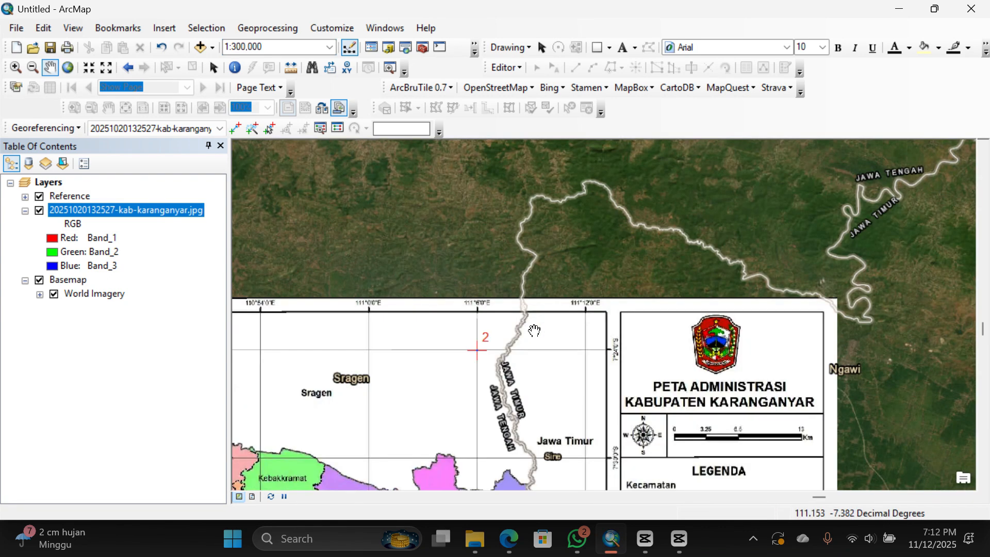
{"action": "left_click_drag", "start_coordinate": [568, 339], "coordinate": [603, 276]}
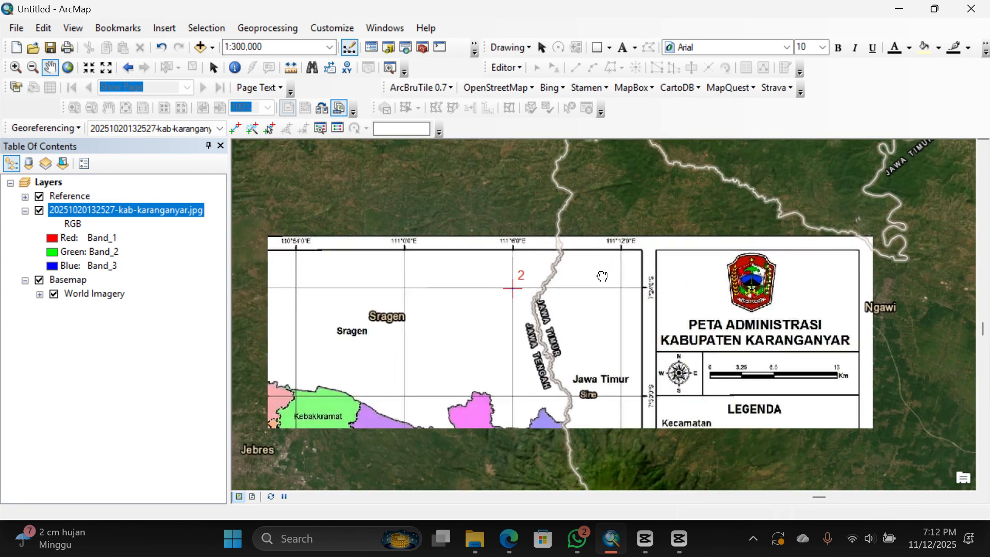
{"action": "scroll", "coordinate": [598, 294], "scroll_direction": "down", "scroll_amount": 3}
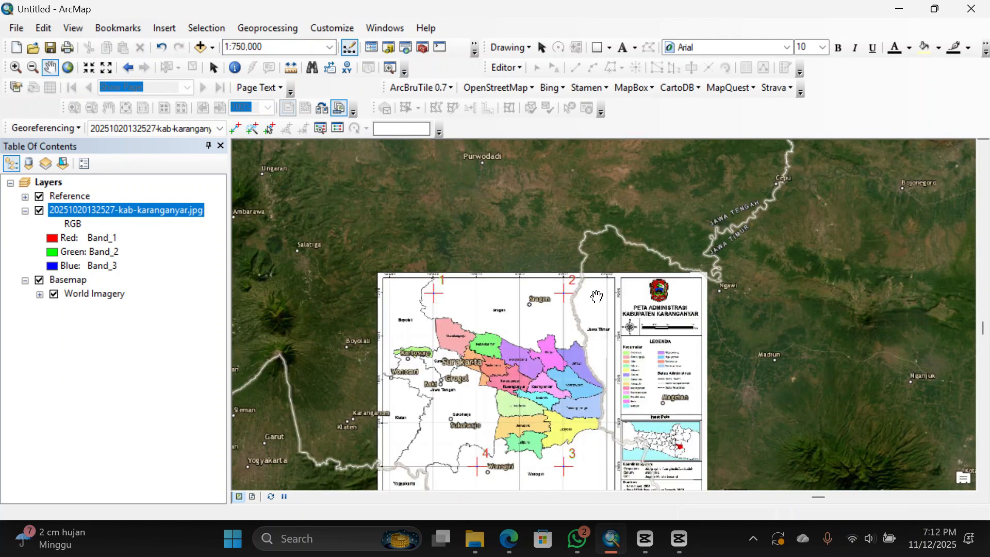
{"action": "left_click_drag", "start_coordinate": [578, 394], "coordinate": [570, 307]}
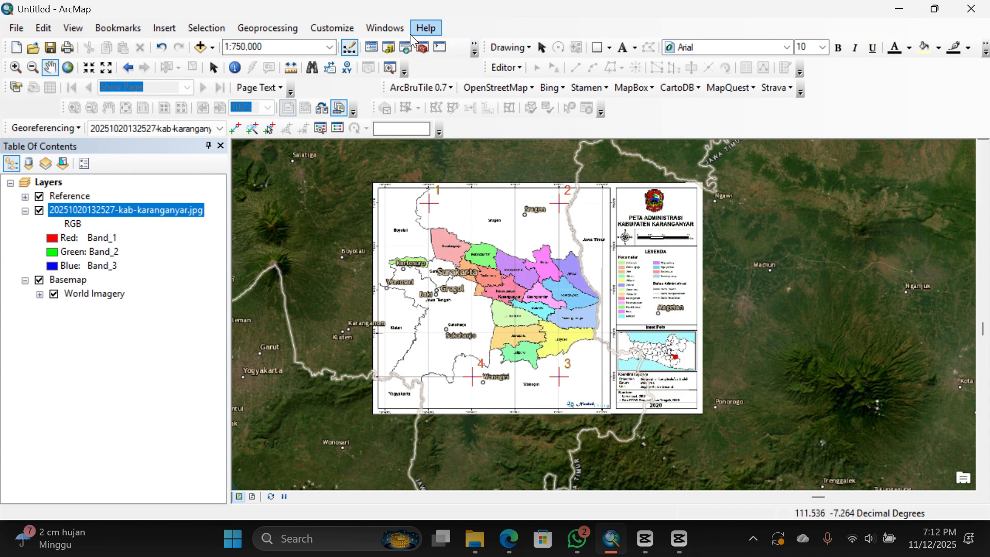
- Display the Effects toolbar and start flickering the Reference layer at the 200 rate
{"action": "left_click", "coordinate": [341, 28]}
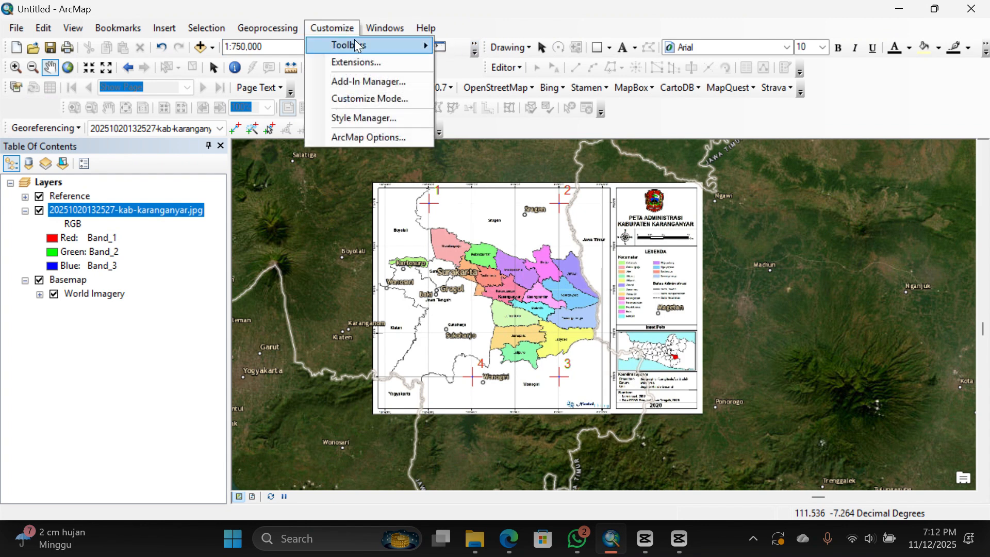
{"action": "mouse_move", "coordinate": [357, 45]}
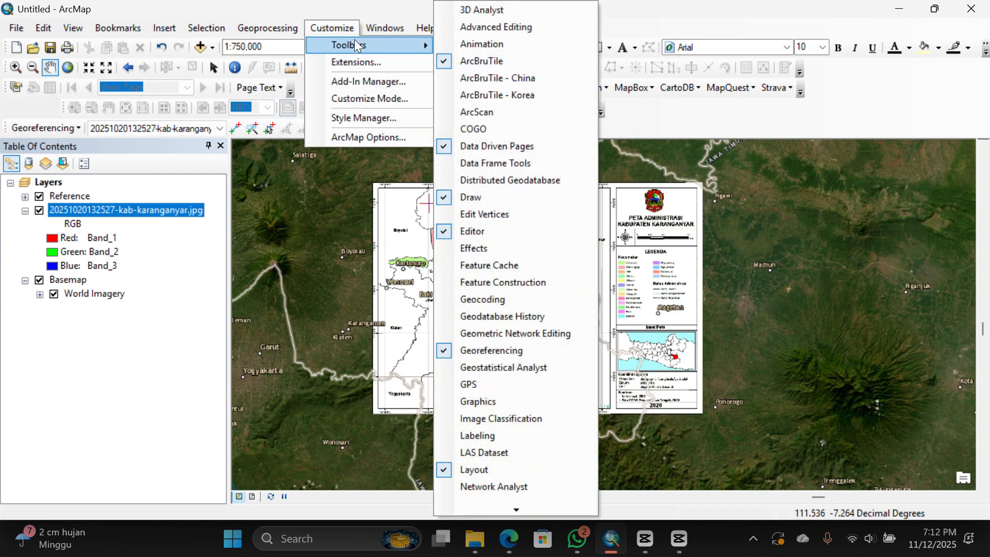
{"action": "left_click", "coordinate": [506, 247]}
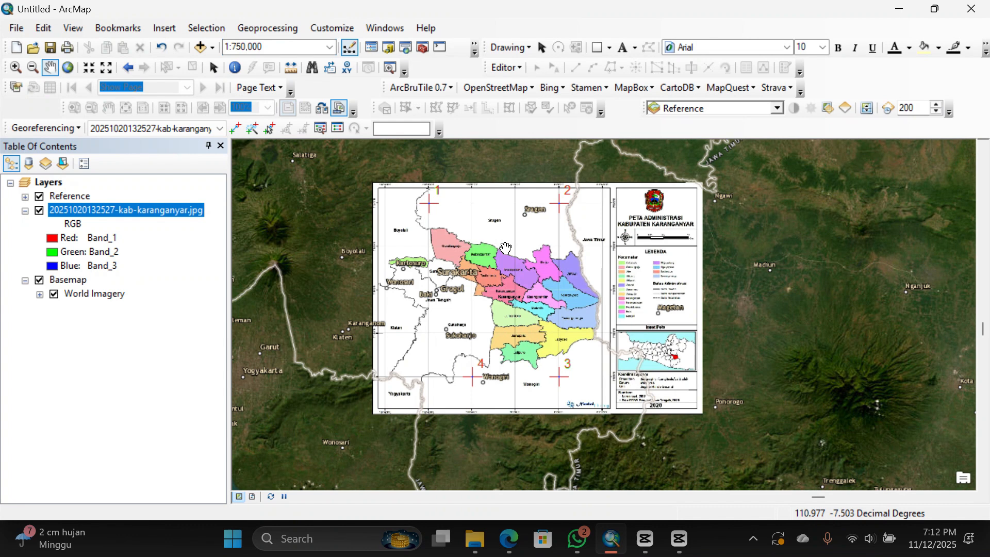
{"action": "left_click", "coordinate": [889, 110]}
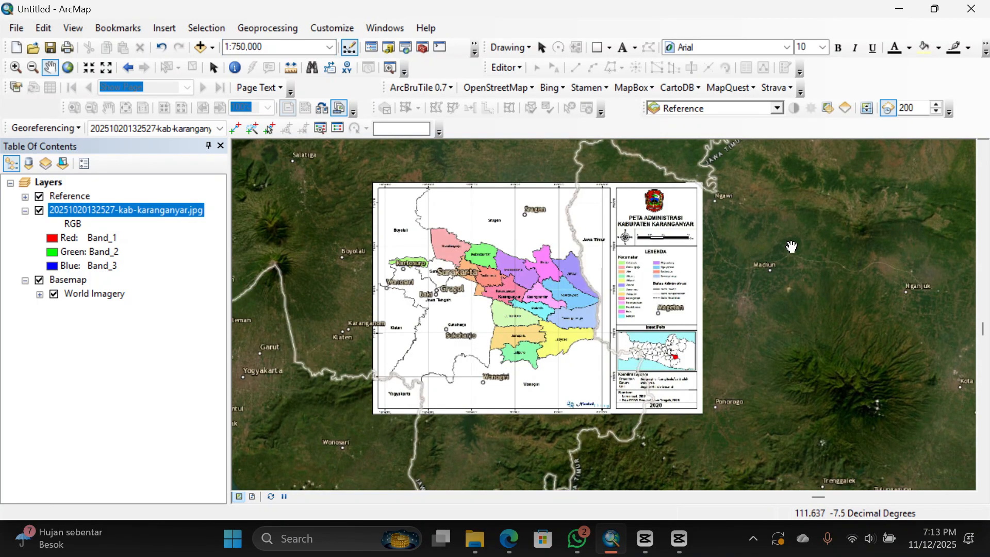
- Compare the scanned map with the flickering Reference layer and stop the flicker effect
{"action": "left_click", "coordinate": [77, 128]}
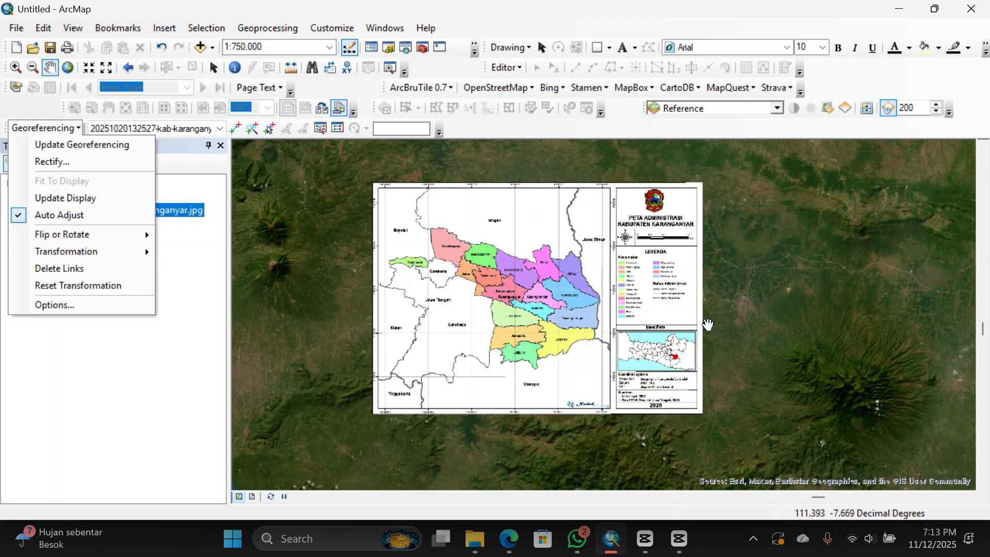
{"action": "left_click", "coordinate": [810, 329]}
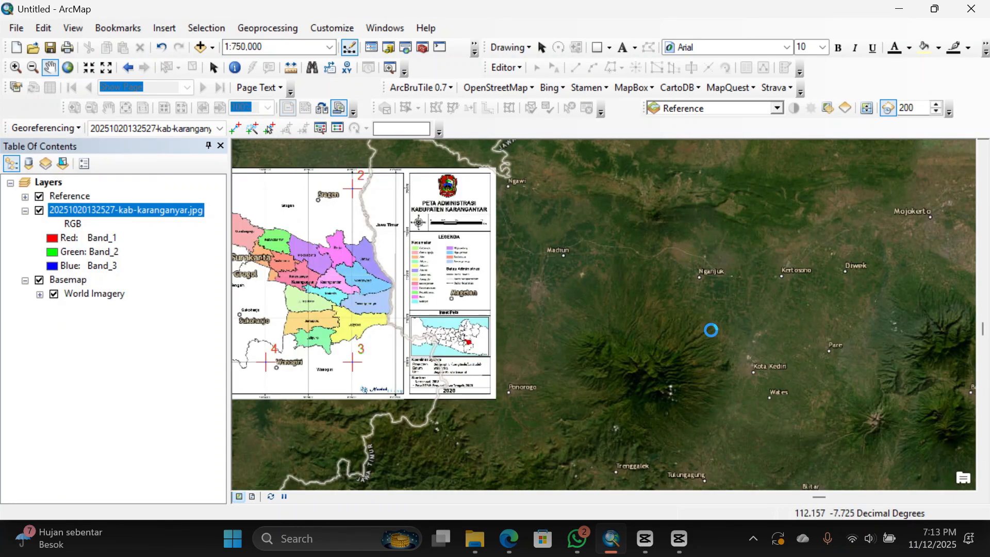
{"action": "left_click_drag", "start_coordinate": [445, 323], "coordinate": [592, 342]}
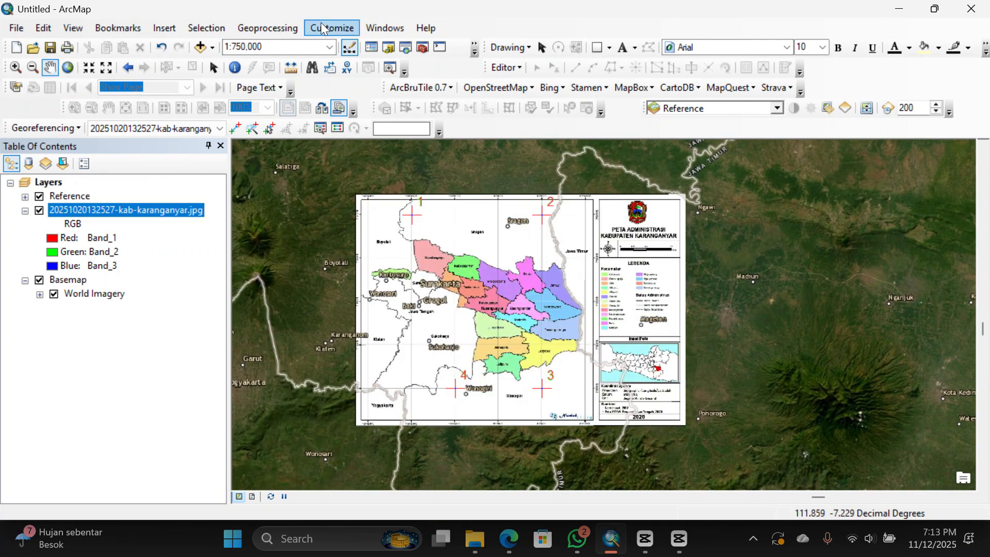
{"action": "left_click", "coordinate": [890, 110]}
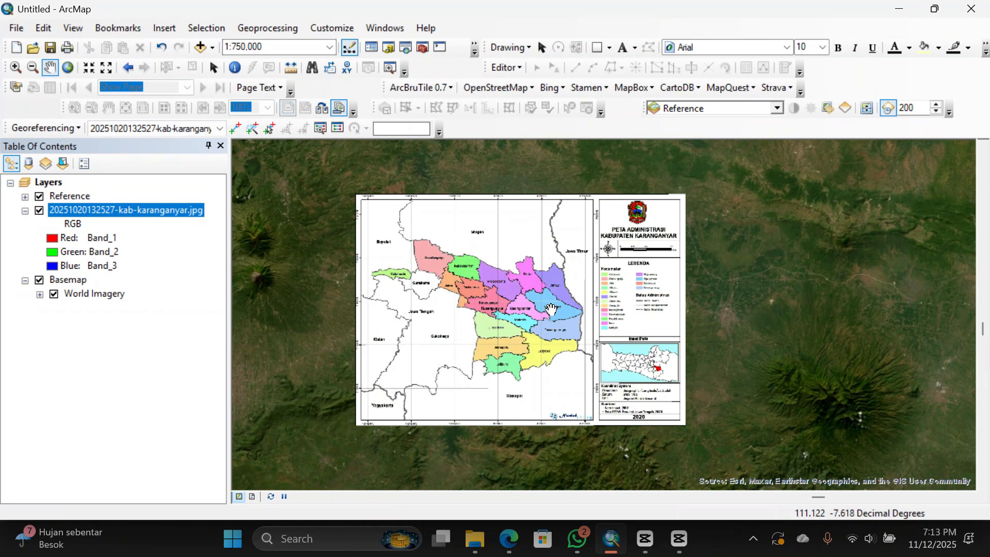
- Examine the georeferenced map's fit against the surrounding place labels, provincial boundaries and satellite imagery
{"action": "scroll", "coordinate": [425, 293], "scroll_direction": "up", "scroll_amount": 3}
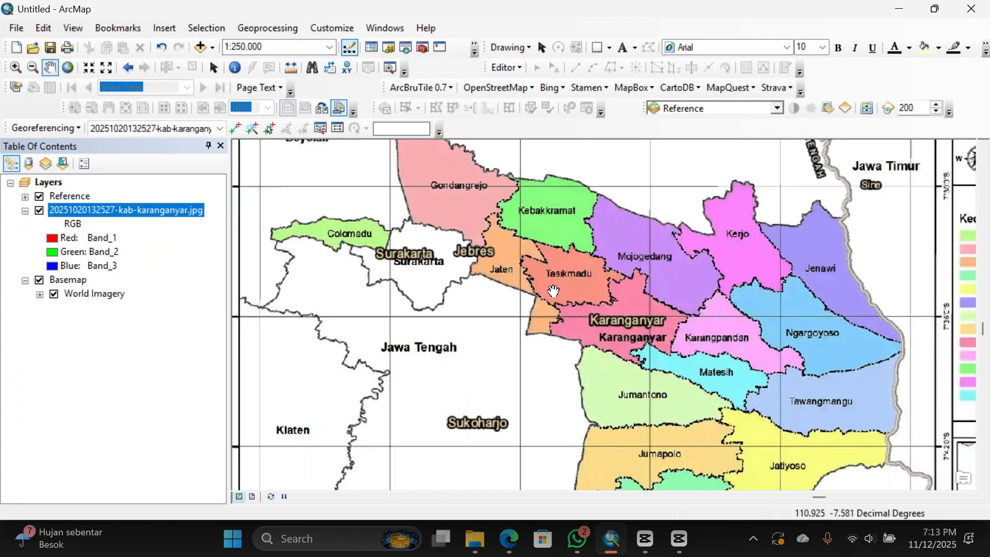
{"action": "scroll", "coordinate": [586, 297], "scroll_direction": "down", "scroll_amount": 2}
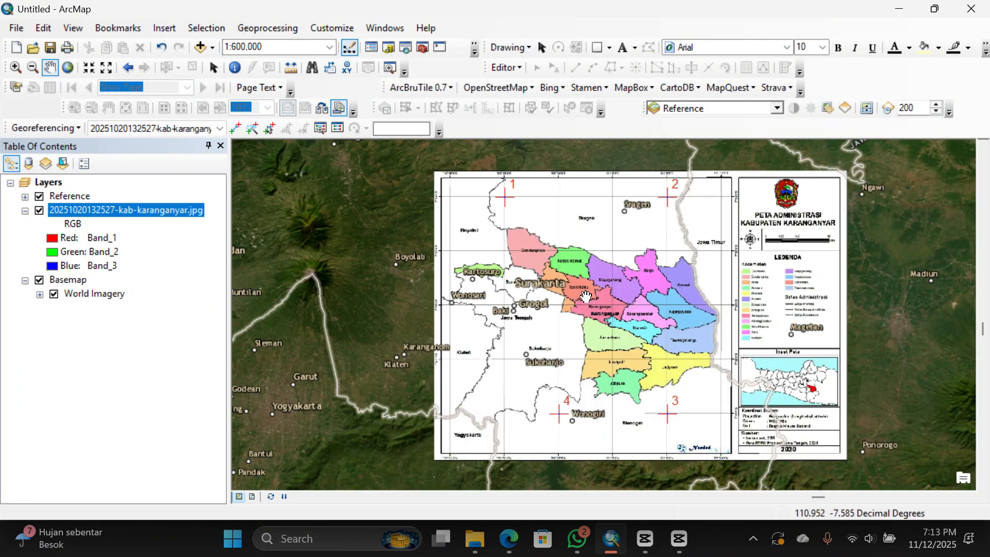
{"action": "left_click_drag", "start_coordinate": [743, 348], "coordinate": [715, 303]}
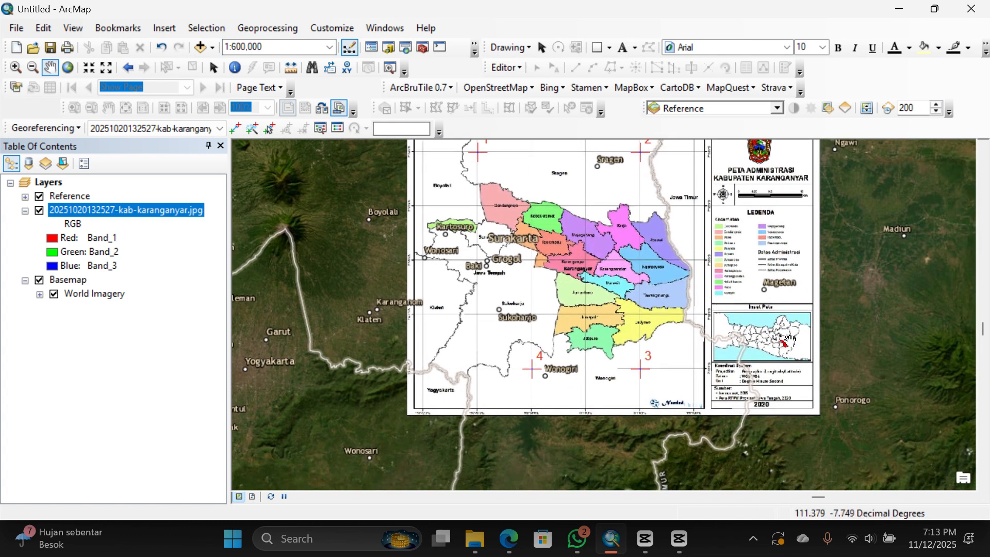
{"action": "left_click_drag", "start_coordinate": [579, 305], "coordinate": [579, 349]}
{"action": "scroll", "coordinate": [579, 349], "scroll_direction": "up", "scroll_amount": 2}
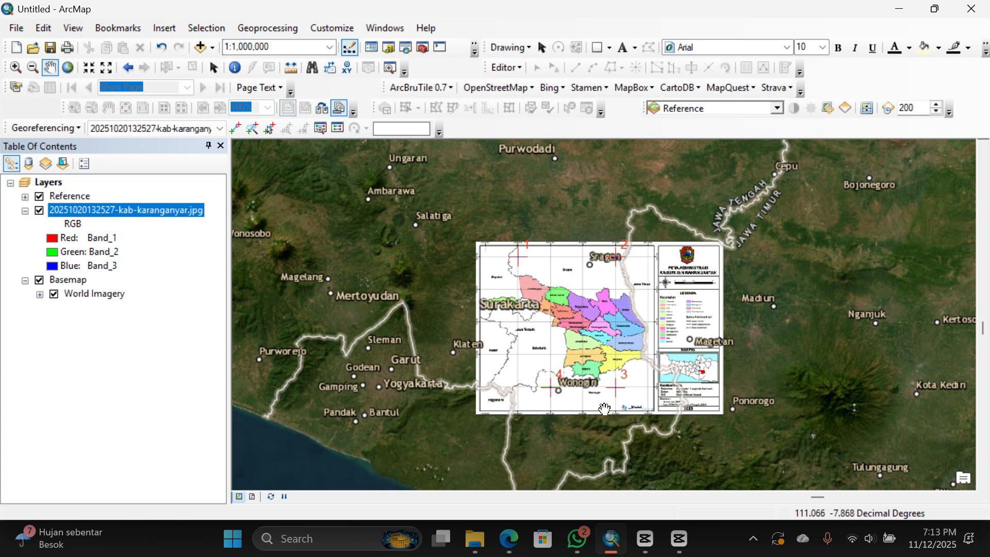
{"action": "left_click_drag", "start_coordinate": [613, 373], "coordinate": [571, 326]}
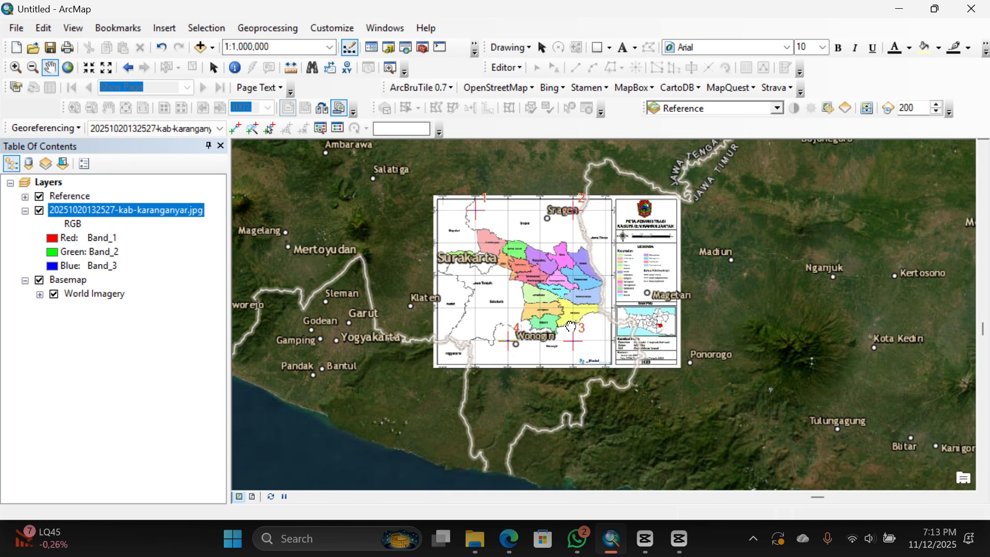
{"action": "scroll", "coordinate": [571, 327], "scroll_direction": "up", "scroll_amount": 2}
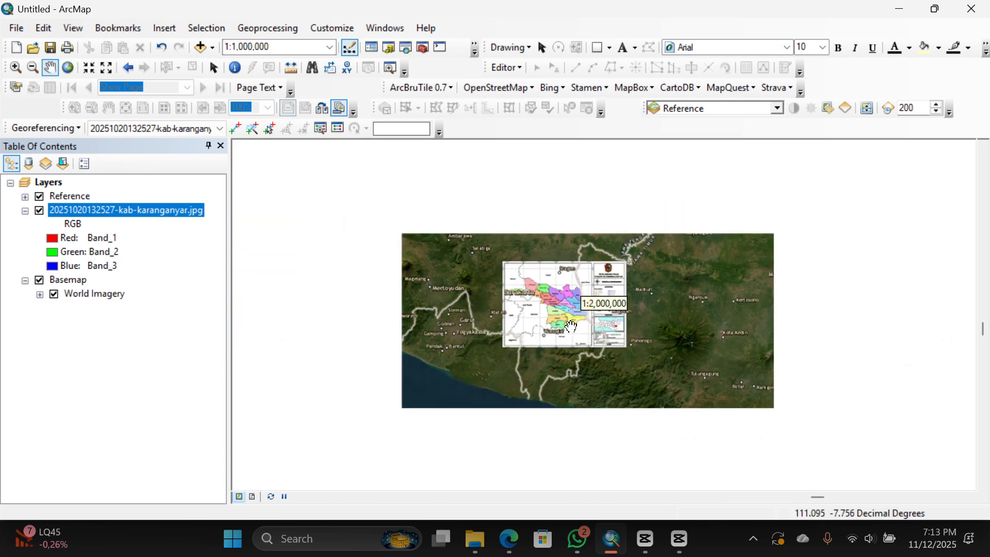